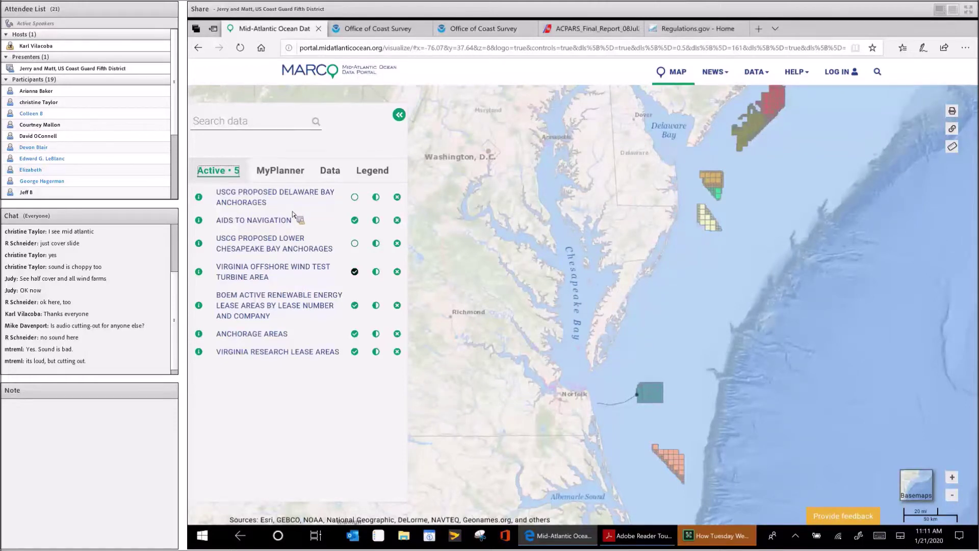
- Turn on the USCG Chesapeake Bay PARS Study Area layer from the Maritime data and center the map on it
{"action": "left_click", "coordinate": [330, 171]}
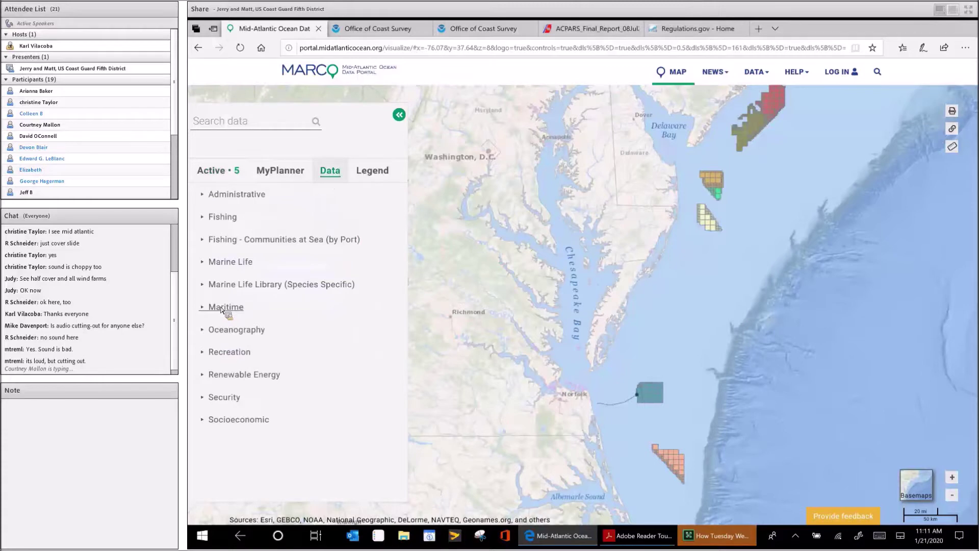
{"action": "left_click", "coordinate": [221, 308]}
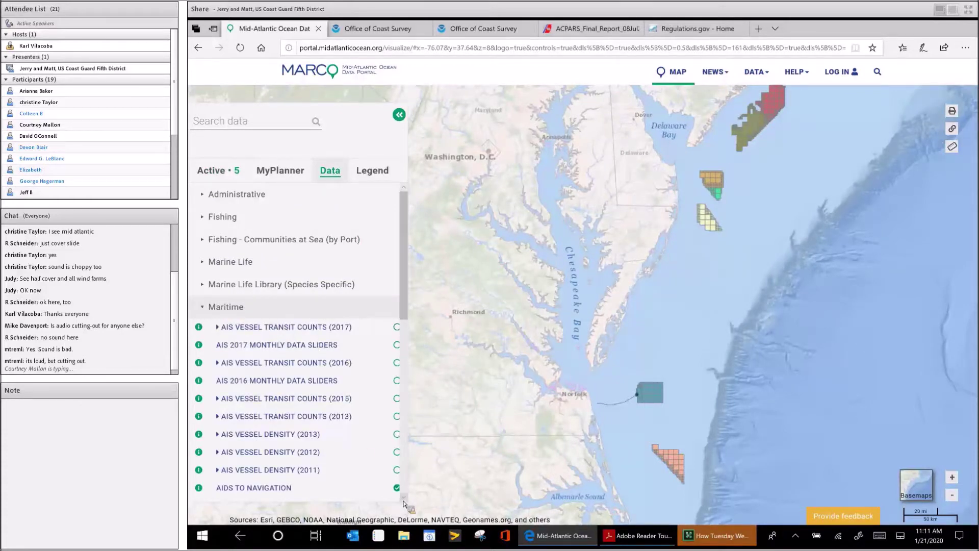
{"action": "scroll", "coordinate": [403, 503], "scroll_direction": "down", "scroll_amount": 5}
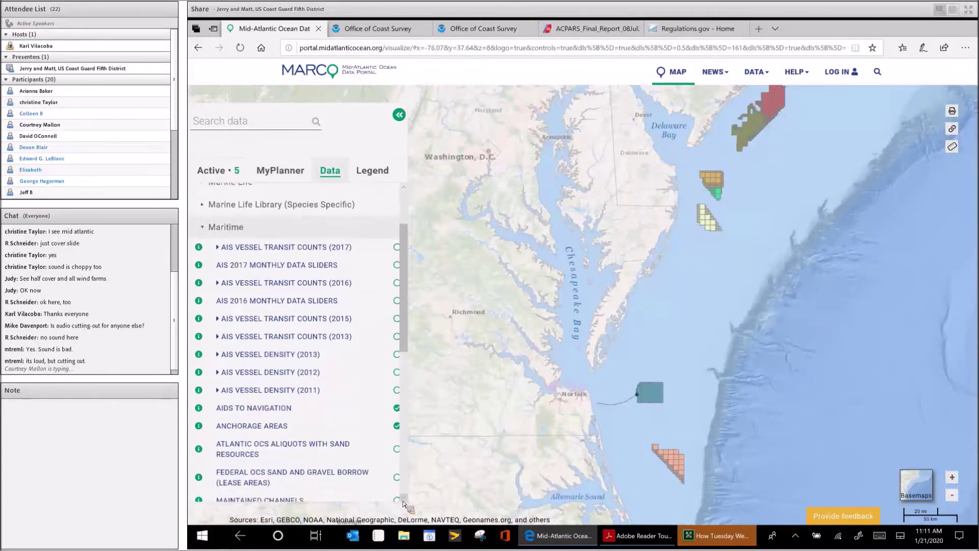
{"action": "scroll", "coordinate": [404, 503], "scroll_direction": "down", "scroll_amount": 4}
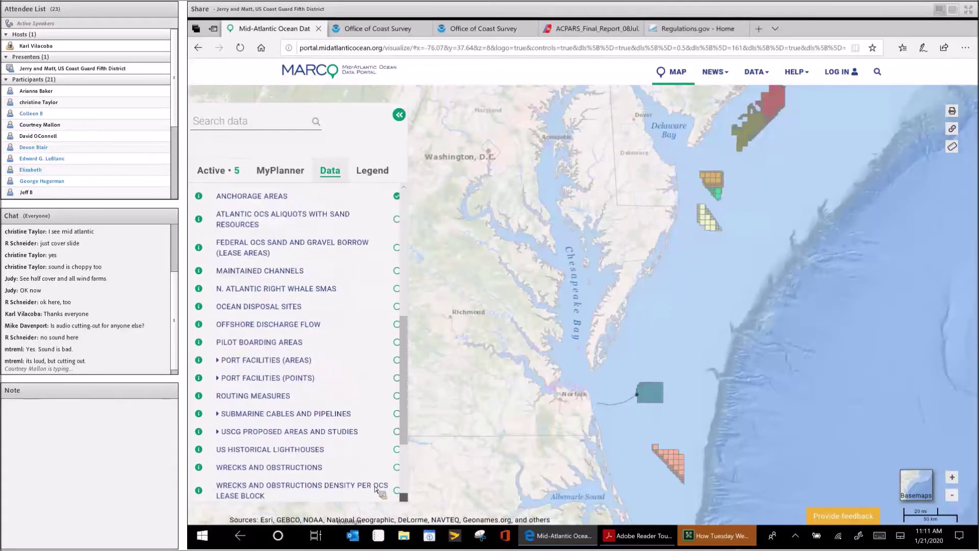
{"action": "scroll", "coordinate": [362, 482], "scroll_direction": "down", "scroll_amount": 1}
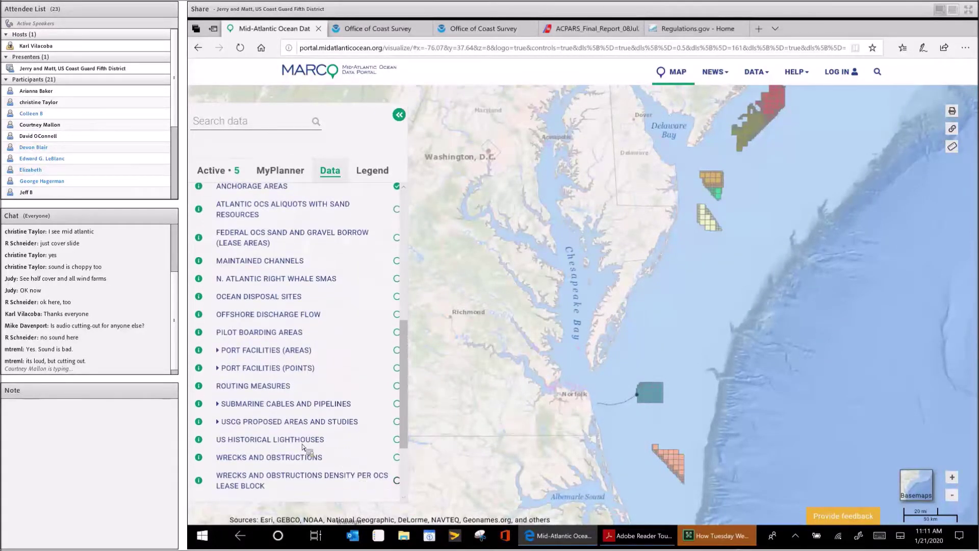
{"action": "left_click", "coordinate": [253, 423]}
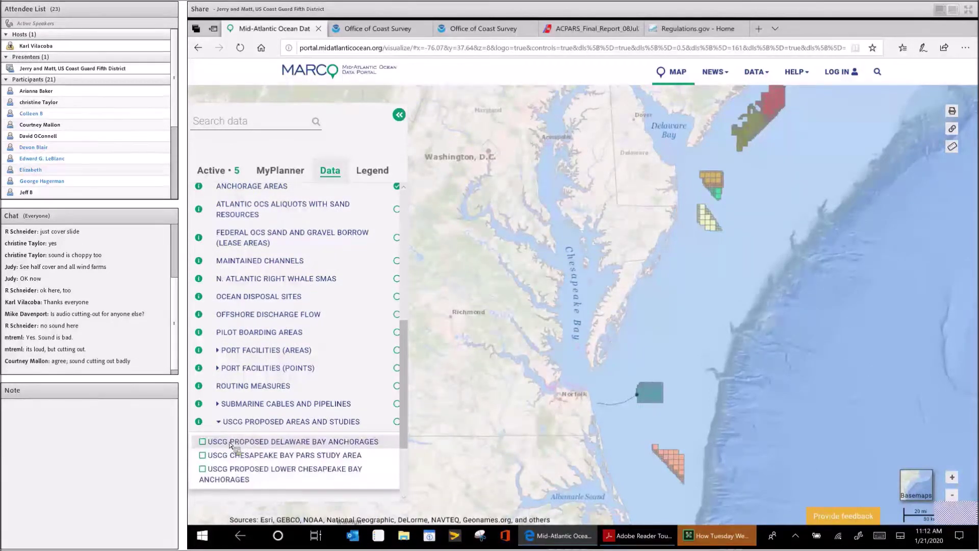
{"action": "left_click", "coordinate": [203, 456]}
{"action": "left_click_drag", "start_coordinate": [520, 410], "coordinate": [466, 337]}
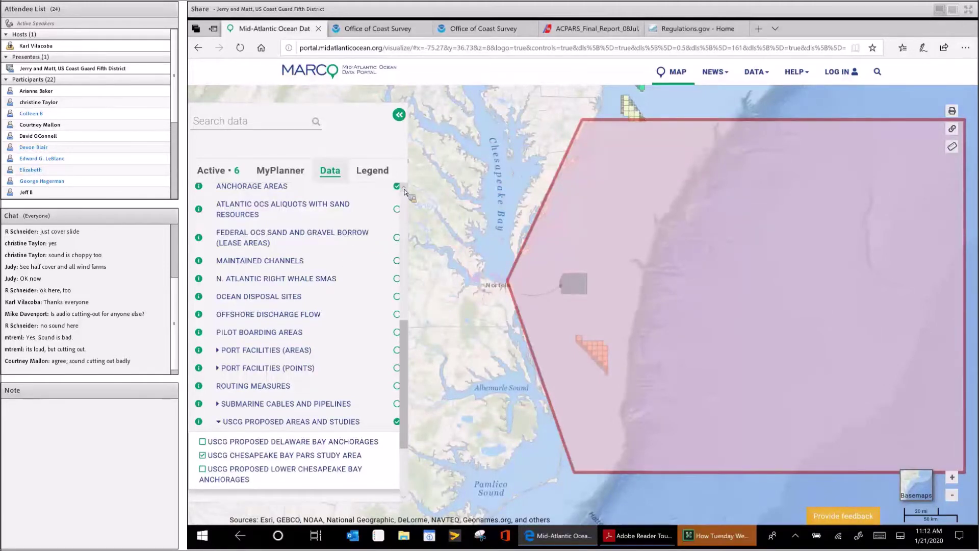
- Add the AIS 2017 Monthly Data Sliders layer and set it to January with the Cargo vessel type
{"action": "scroll", "coordinate": [405, 192], "scroll_direction": "up", "scroll_amount": 1}
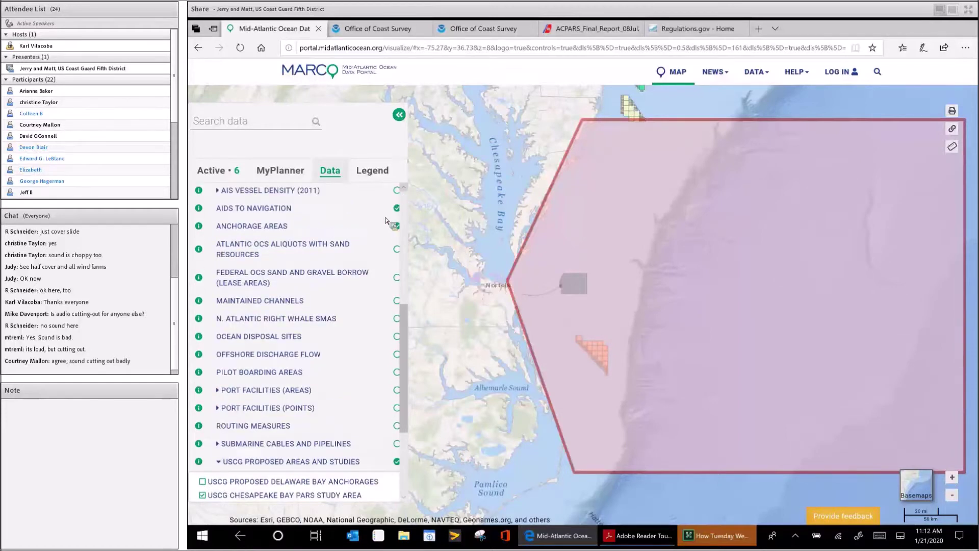
{"action": "scroll", "coordinate": [393, 222], "scroll_direction": "up", "scroll_amount": 6}
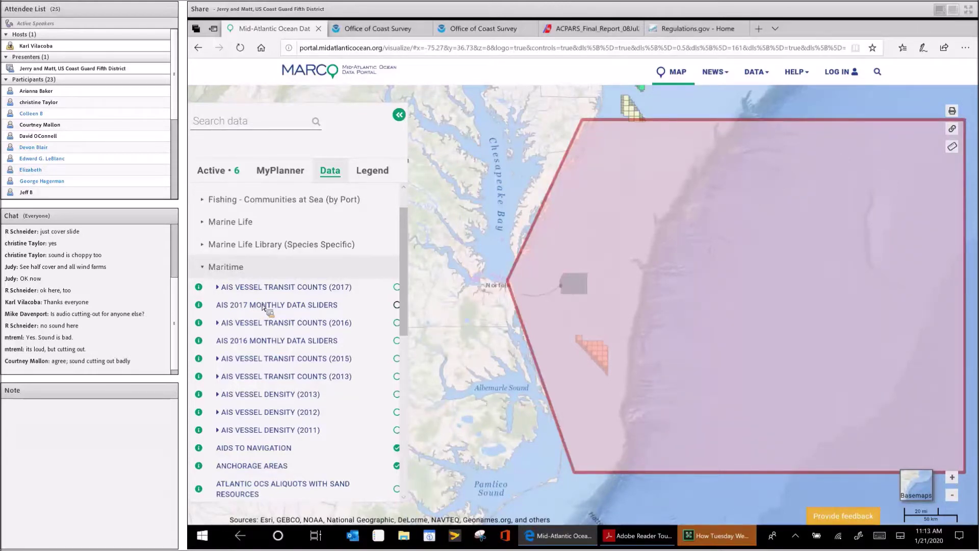
{"action": "left_click", "coordinate": [235, 306]}
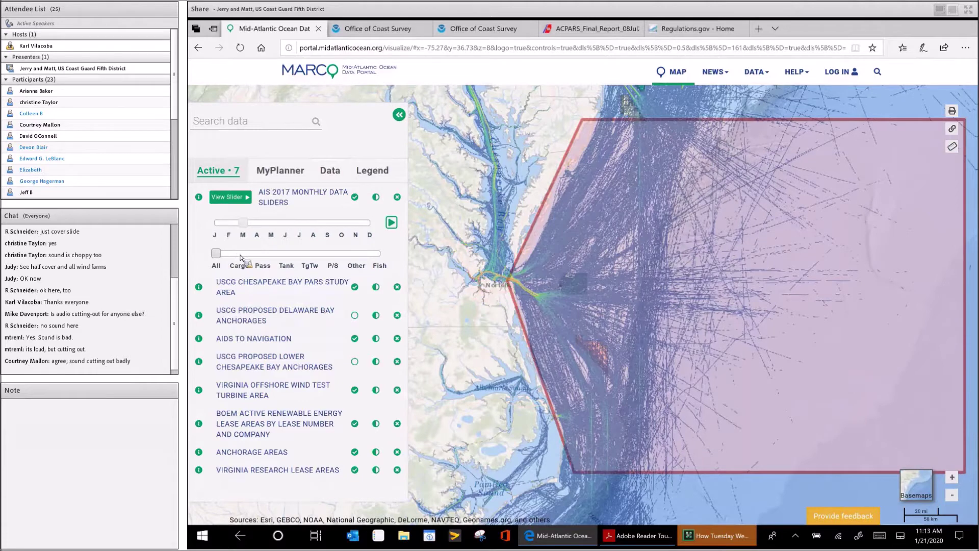
{"action": "left_click_drag", "start_coordinate": [243, 212], "coordinate": [230, 225]}
{"action": "key", "text": "Left"}
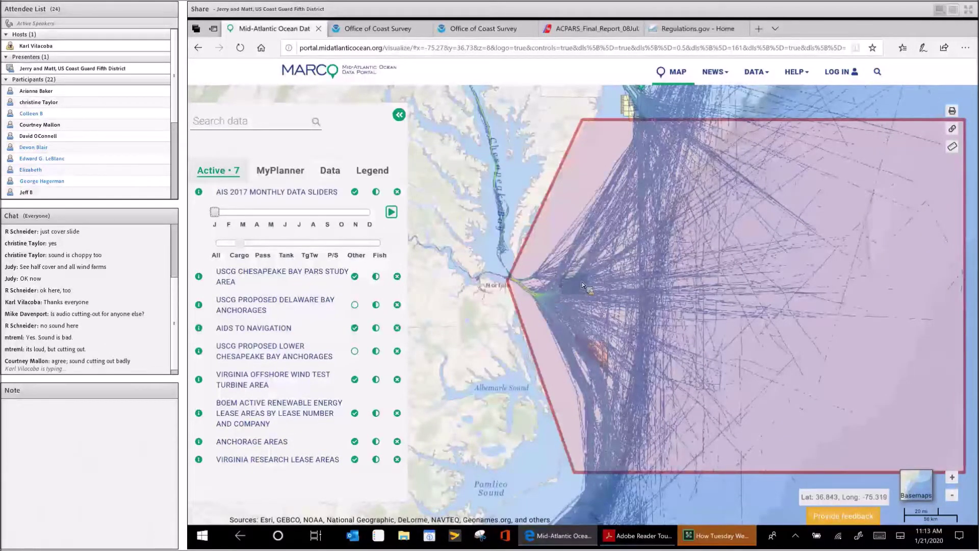
- Animate the monthly cargo traffic off the Chesapeake Bay entrance and stop the animation at March
{"action": "scroll", "coordinate": [585, 287], "scroll_direction": "up", "scroll_amount": 1}
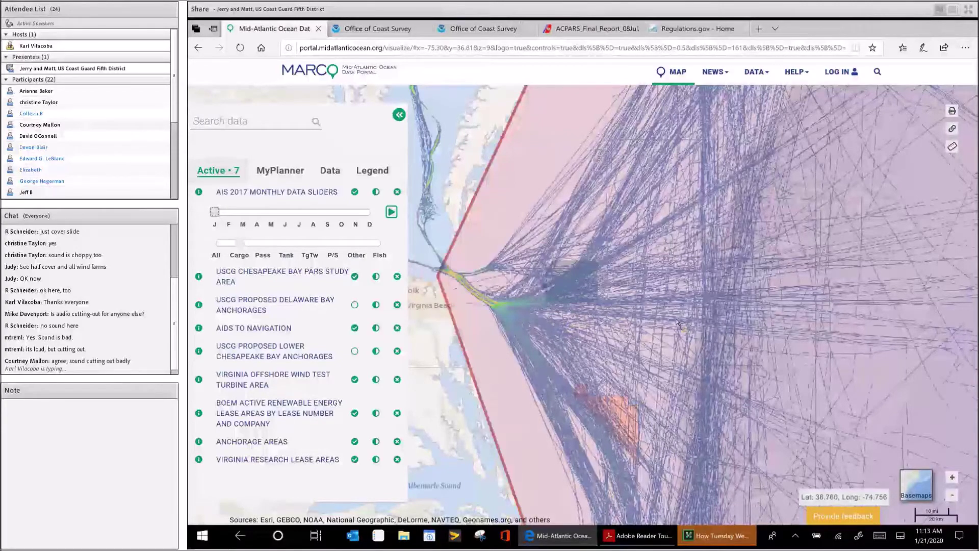
{"action": "left_click", "coordinate": [391, 212]}
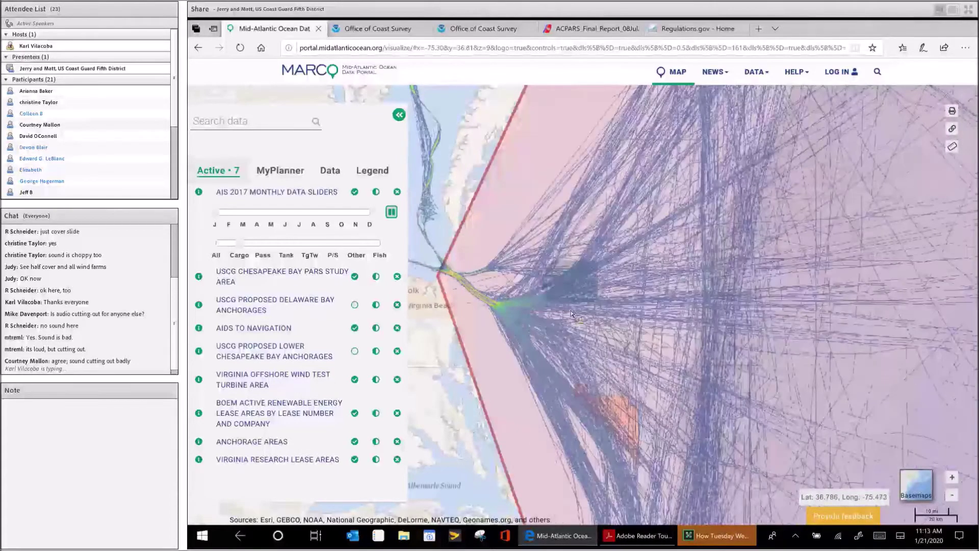
{"action": "left_click", "coordinate": [392, 211]}
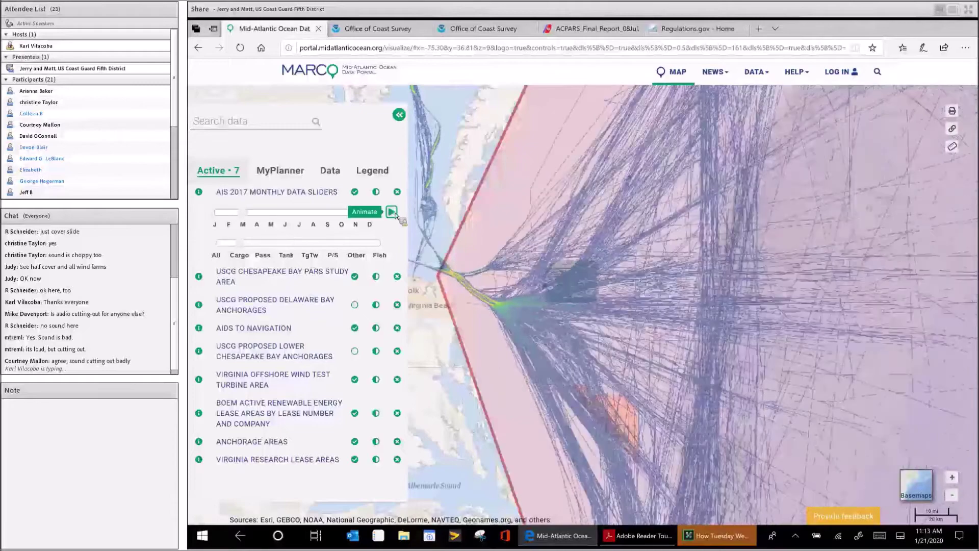
- Switch the AIS traffic to Tank vessels, reset the month to January and advance the animation to February
{"action": "left_click", "coordinate": [284, 243]}
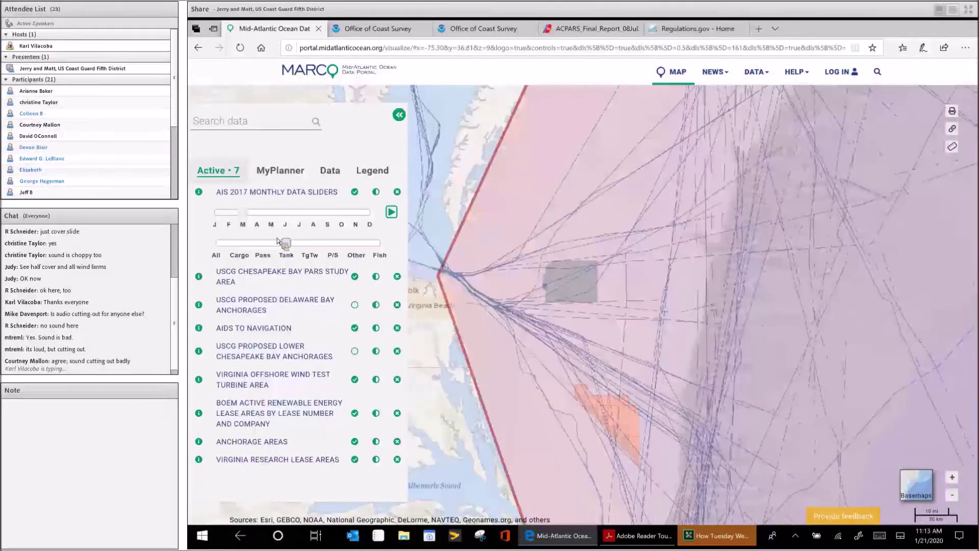
{"action": "left_click", "coordinate": [223, 217]}
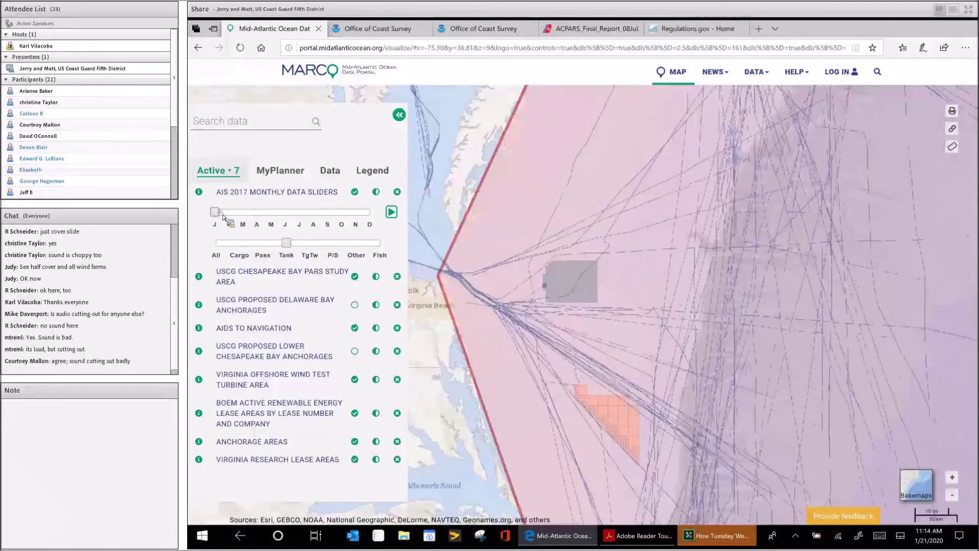
{"action": "left_click", "coordinate": [390, 214]}
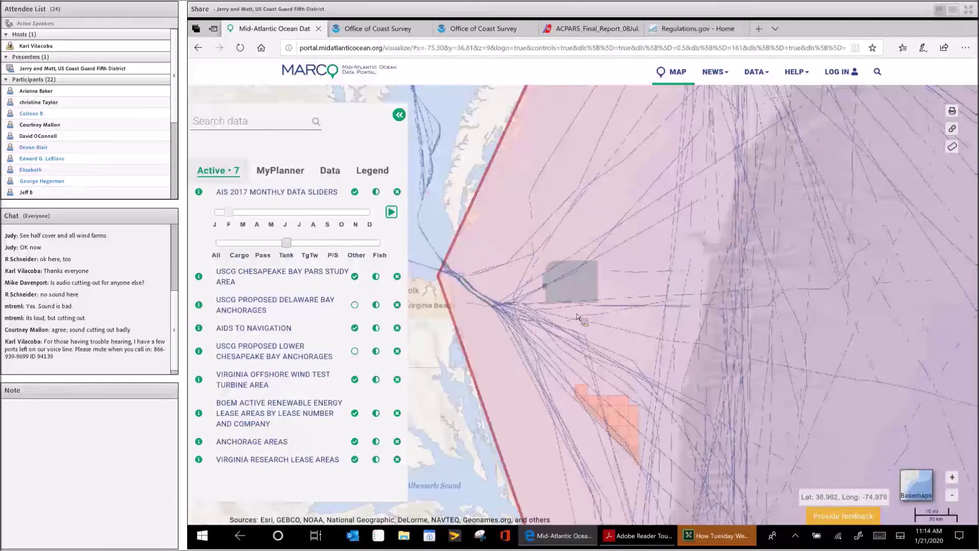
- Show the Cargo traffic over the entire study area, and switch to the Chesapeake Bay Port Access Route Study slide in Adobe Reader
{"action": "left_click", "coordinate": [239, 246]}
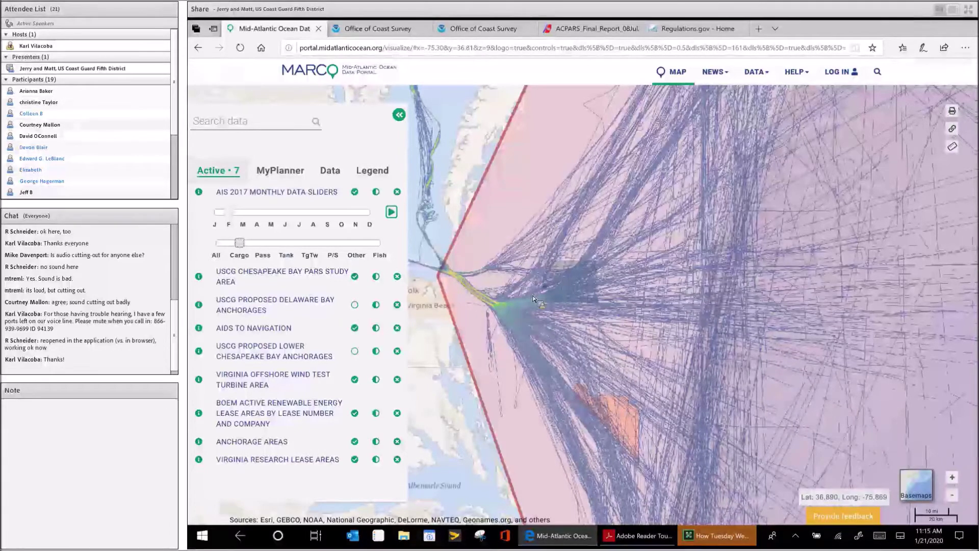
{"action": "left_click", "coordinate": [951, 496]}
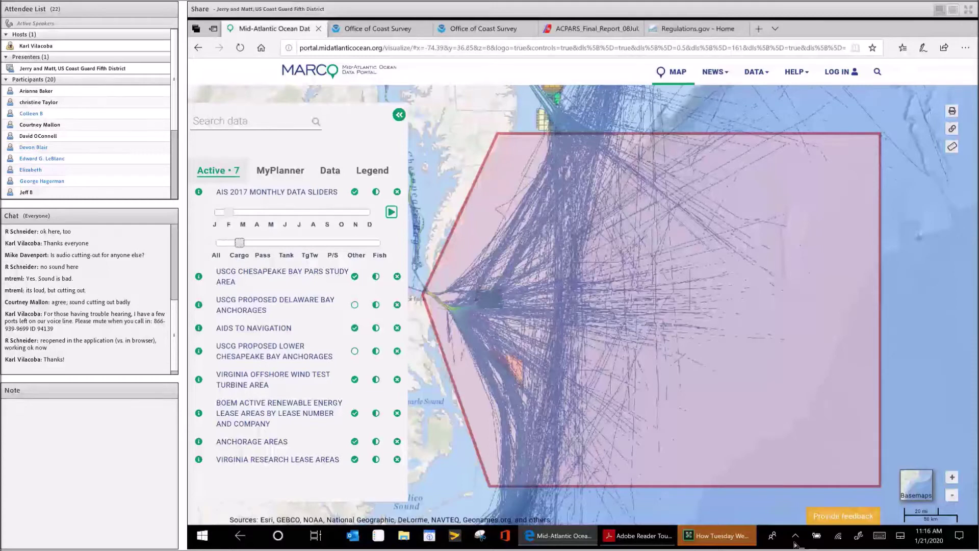
{"action": "left_click", "coordinate": [650, 543]}
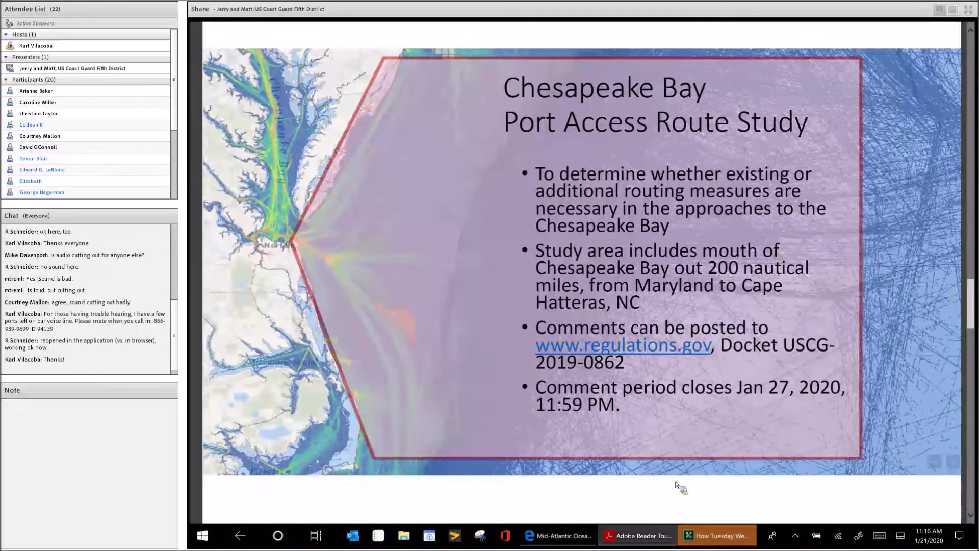
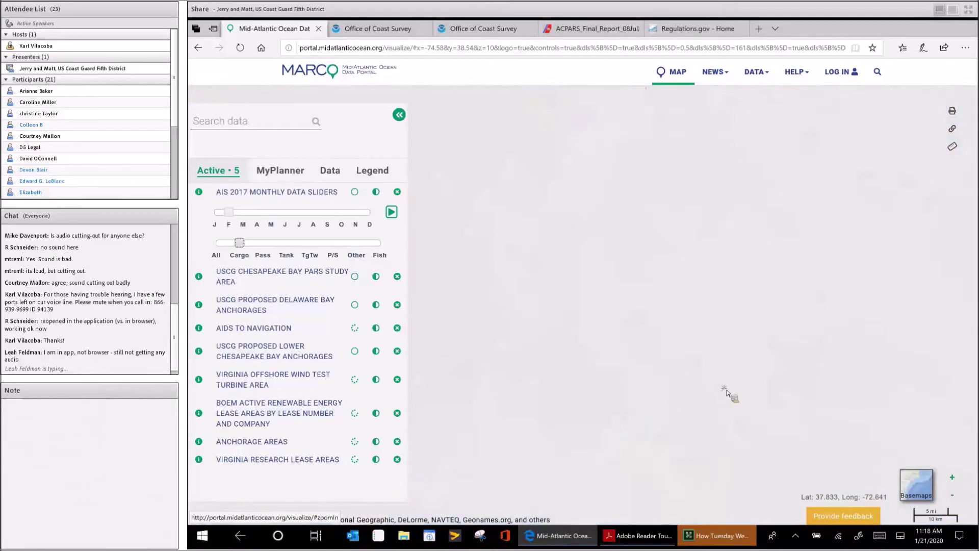
- Turn on the USCG Proposed Delaware Bay Anchorages layer and inspect the proposed anchorages from Breakwater down to Indian River
{"action": "left_click_drag", "start_coordinate": [788, 408], "coordinate": [816, 421]}
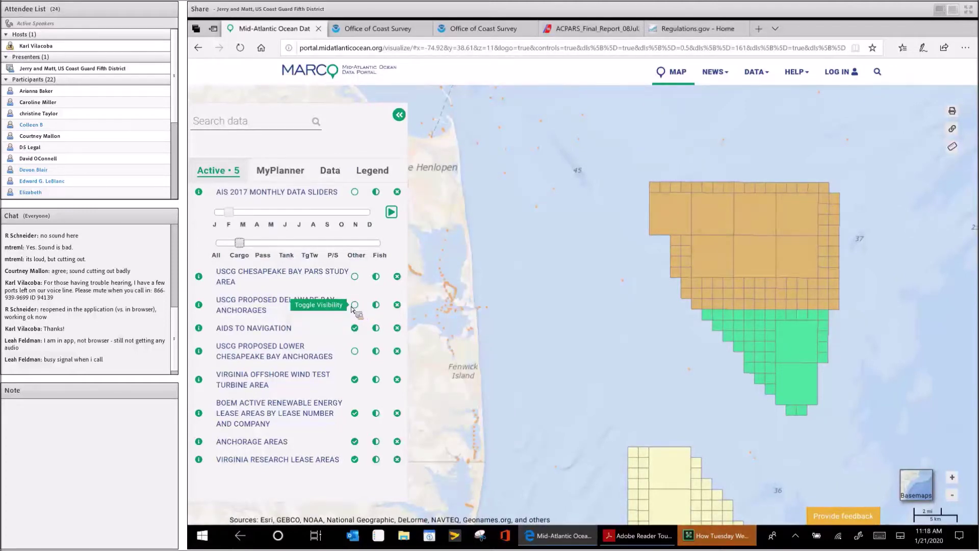
{"action": "left_click", "coordinate": [354, 306]}
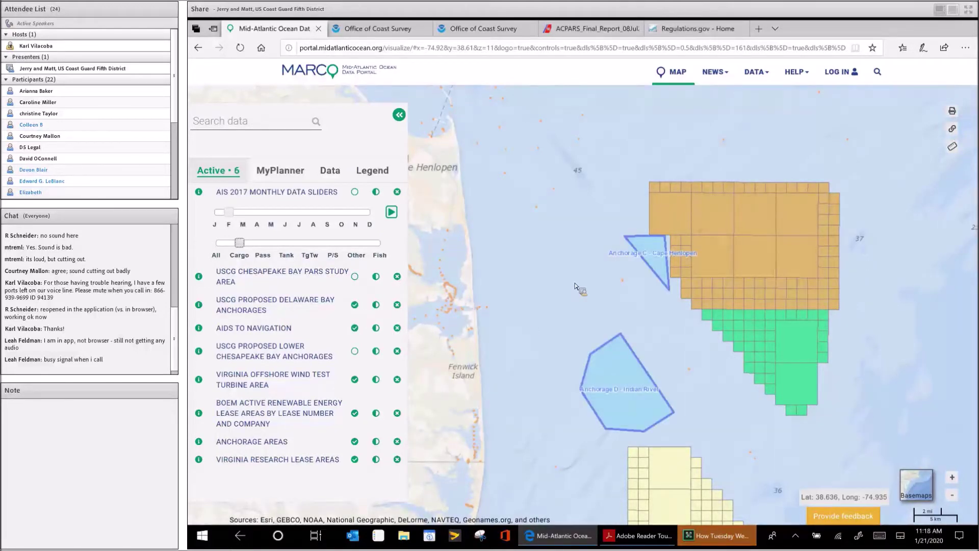
{"action": "left_click_drag", "start_coordinate": [599, 335], "coordinate": [660, 467]}
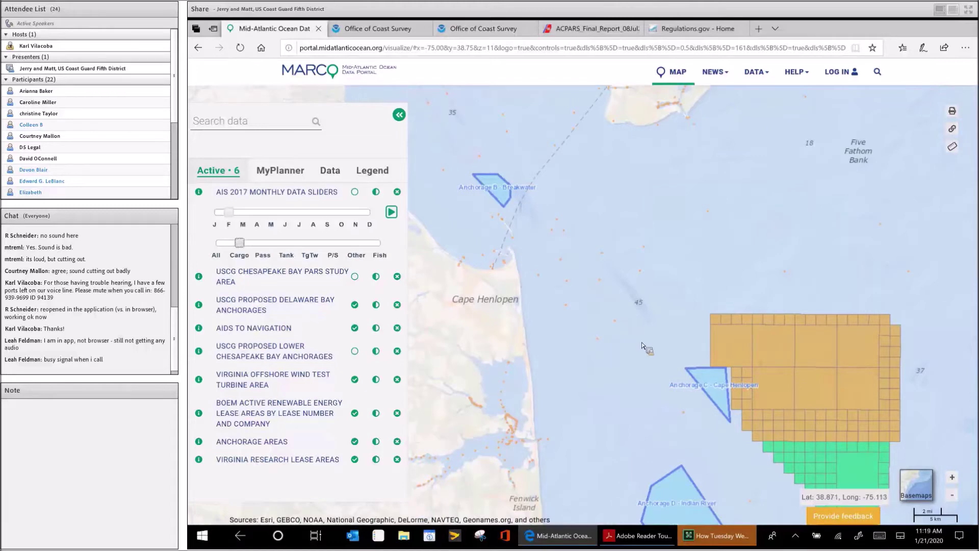
{"action": "left_click_drag", "start_coordinate": [642, 346], "coordinate": [623, 310]}
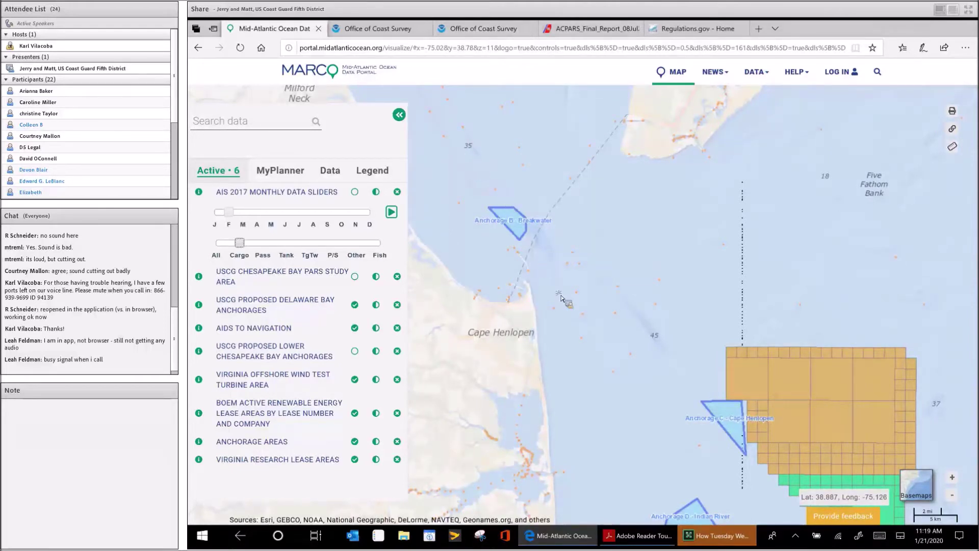
{"action": "left_click_drag", "start_coordinate": [510, 214], "coordinate": [471, 118]}
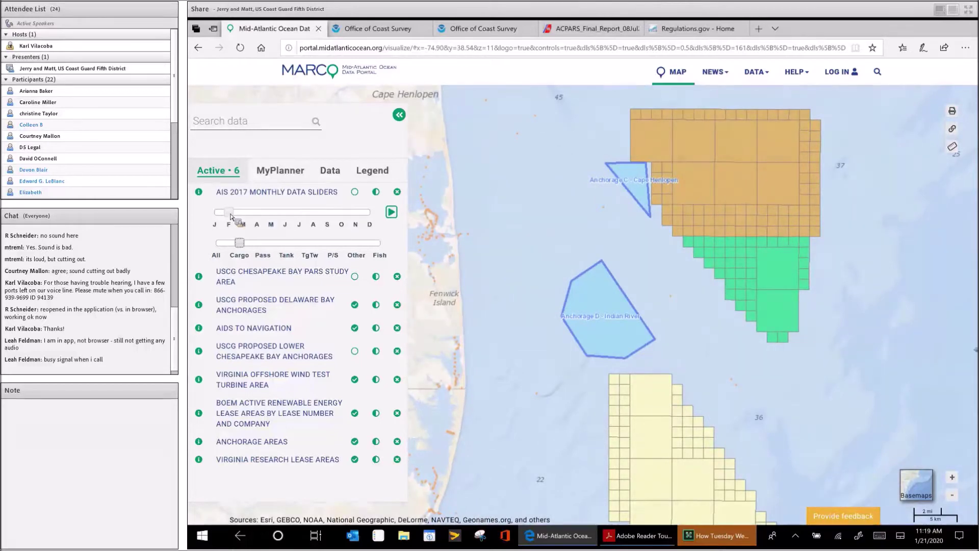
- Set the AIS 2017 monthly slider to January and try to turn on the visibility of its layer
{"action": "left_click_drag", "start_coordinate": [230, 216], "coordinate": [356, 196]}
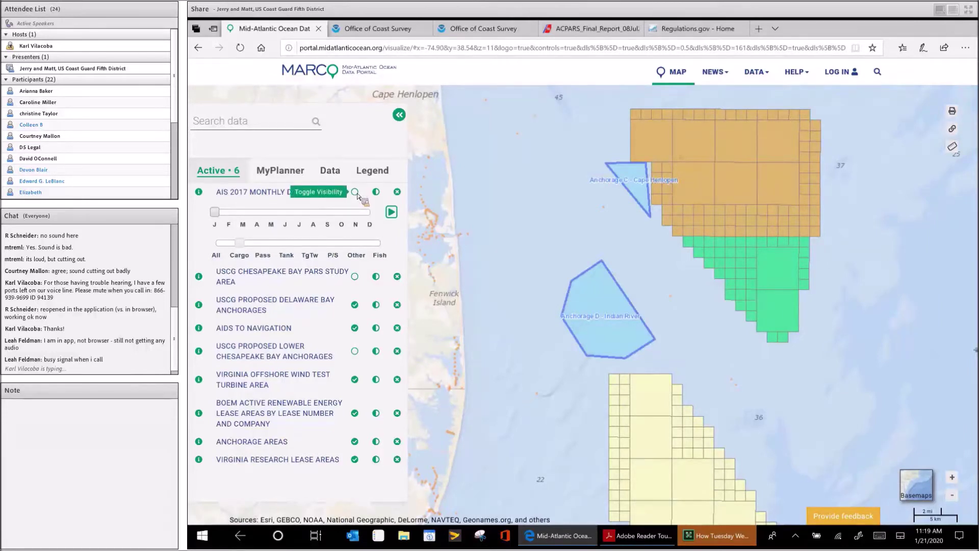
{"action": "mouse_move", "coordinate": [357, 196]}
{"action": "left_mouse_down"}
{"action": "mouse_move", "coordinate": [408, 195]}
{"action": "mouse_move", "coordinate": [349, 209]}
{"action": "left_mouse_up"}
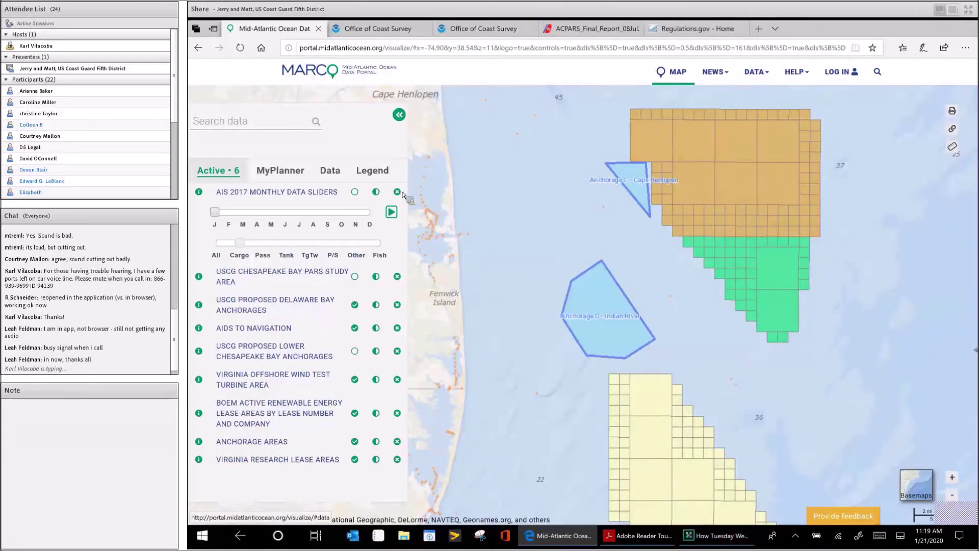
{"action": "left_click", "coordinate": [336, 176]}
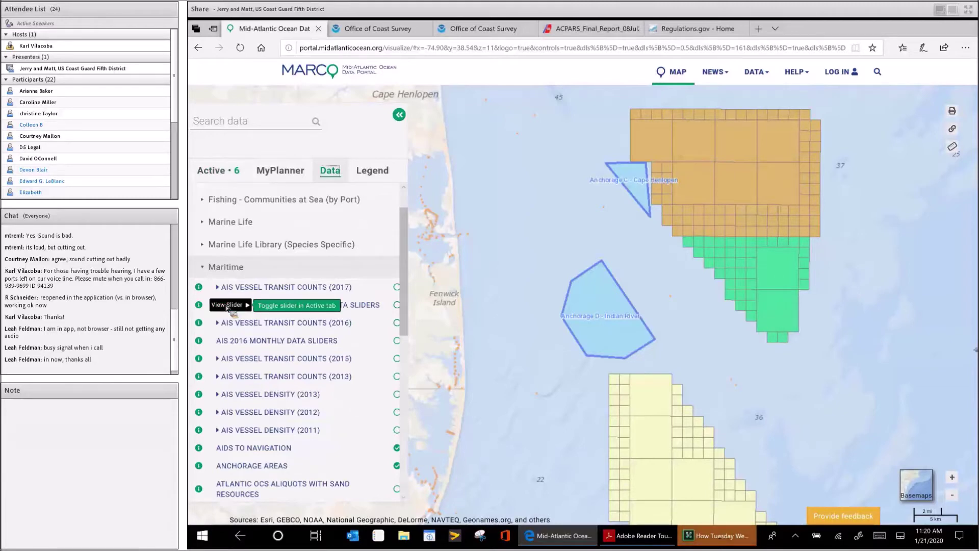
{"action": "left_click", "coordinate": [226, 306]}
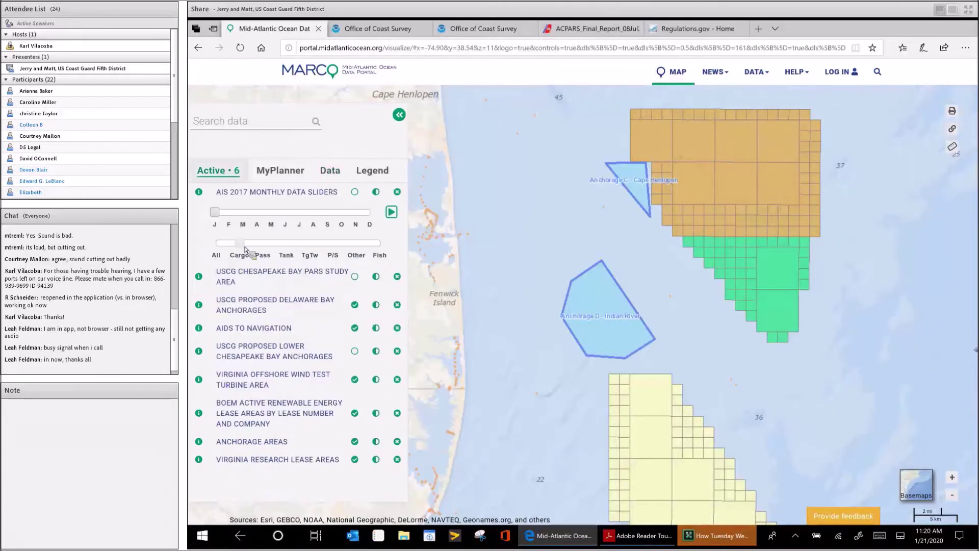
{"action": "left_click", "coordinate": [355, 193]}
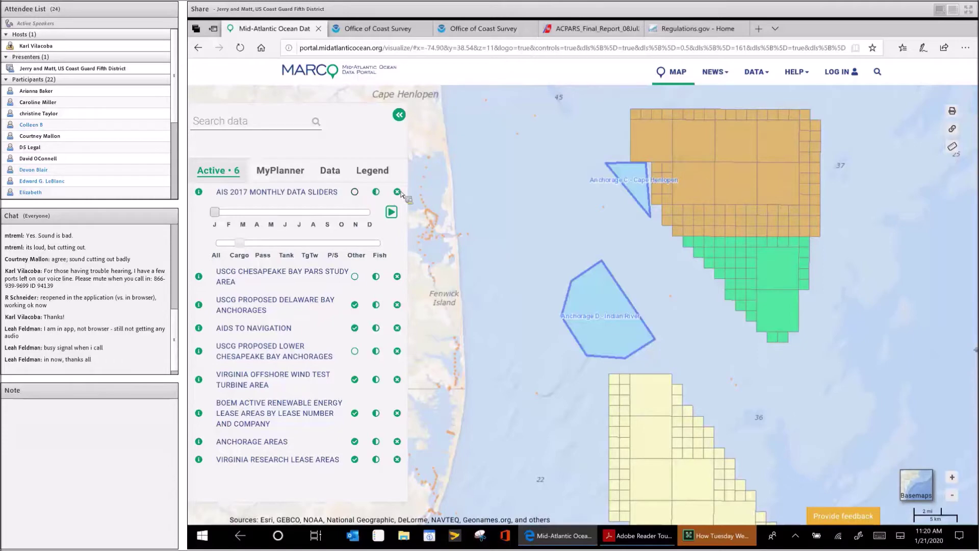
- Check the AIS Vessel Transit Counts (2017) sublayers in the Maritime data, collapse them again and reload the map page
{"action": "left_click", "coordinate": [334, 174]}
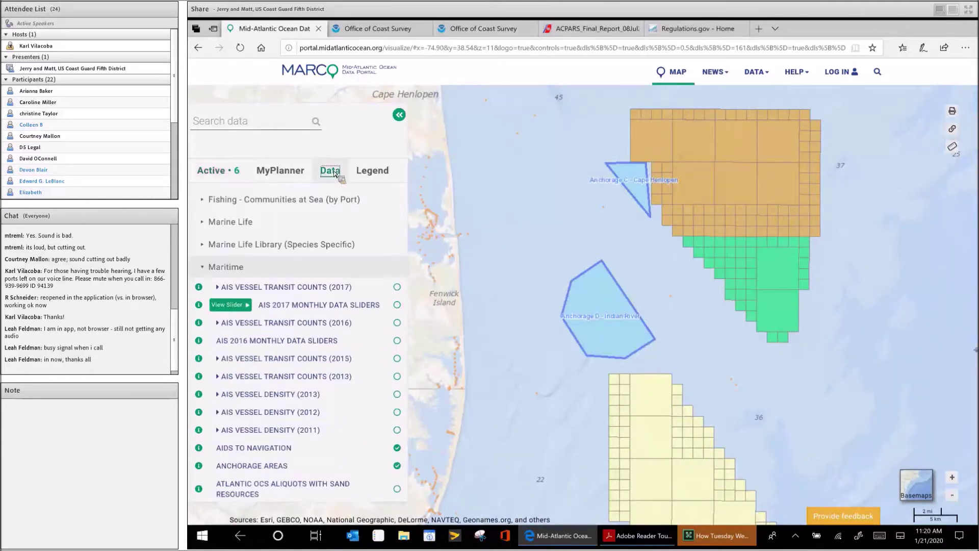
{"action": "left_click", "coordinate": [270, 288]}
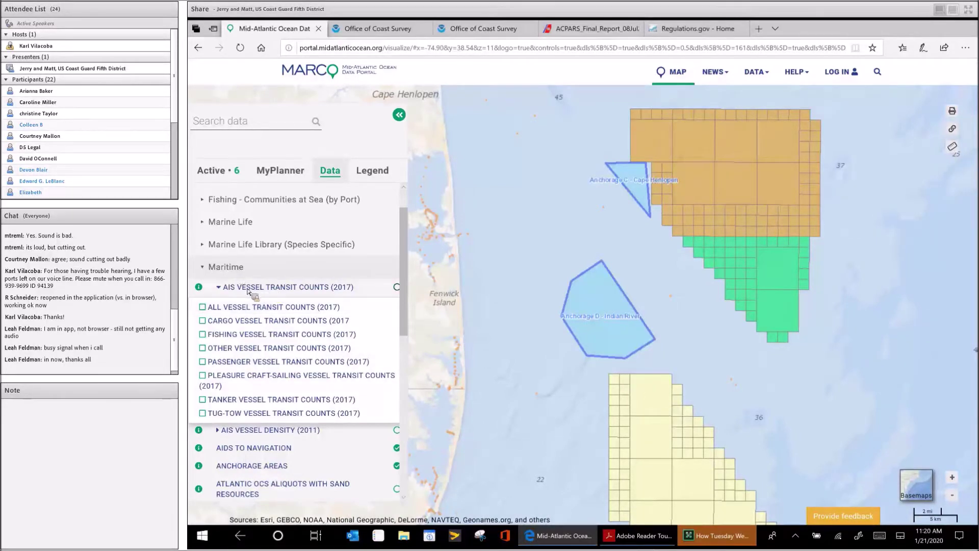
{"action": "left_click", "coordinate": [246, 288]}
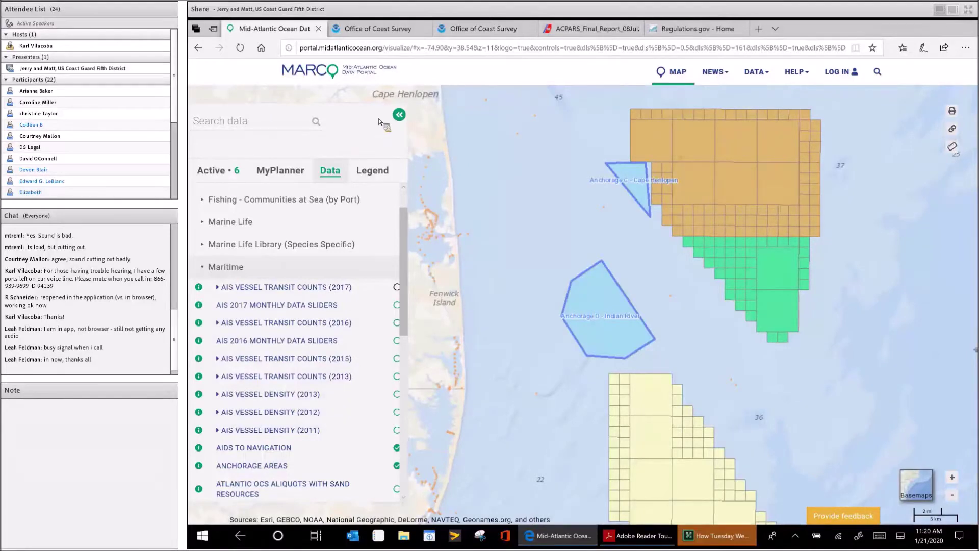
{"action": "left_click", "coordinate": [243, 51]}
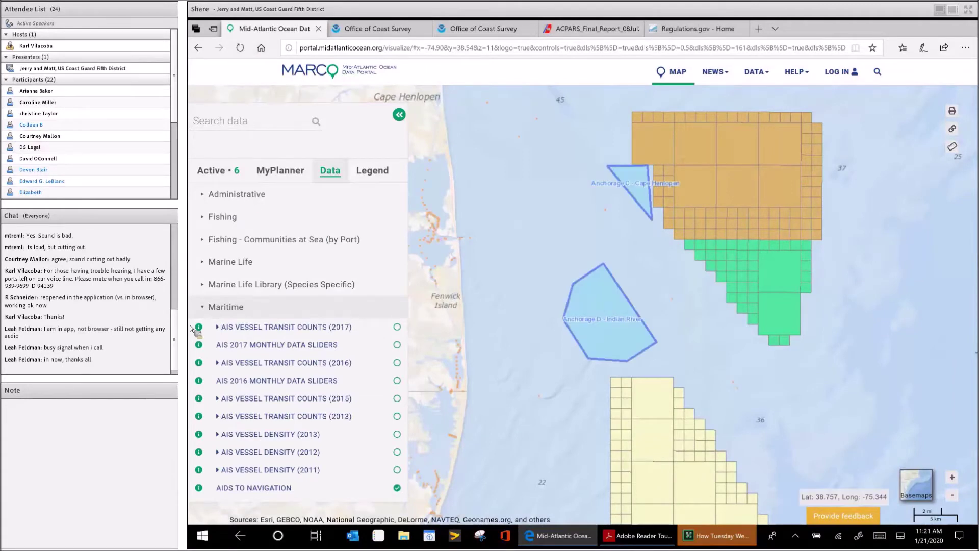
- Turn on the AIS 2017 Monthly Data Sliders layer from the Maritime data, show its sliders and filter the vessel type to Tank
{"action": "left_click", "coordinate": [212, 171]}
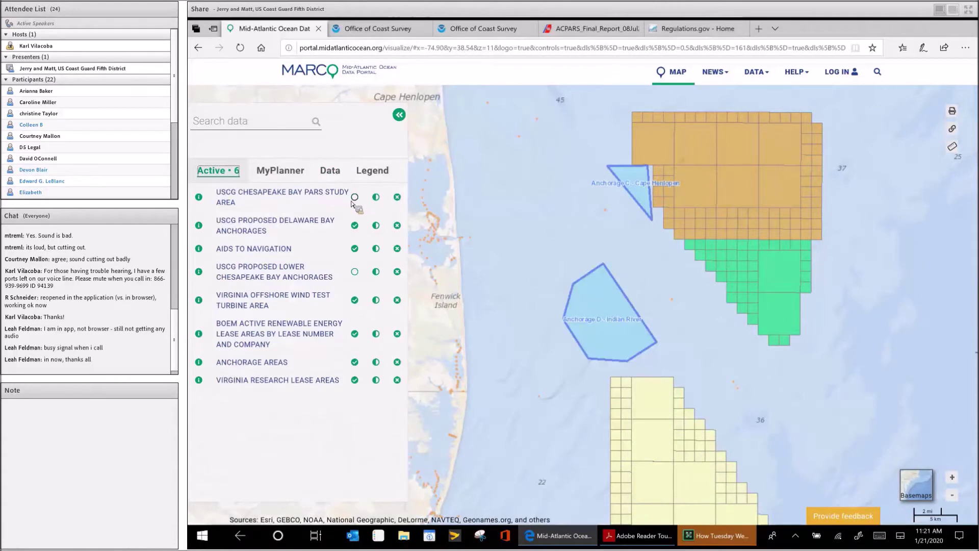
{"action": "left_click", "coordinate": [329, 172]}
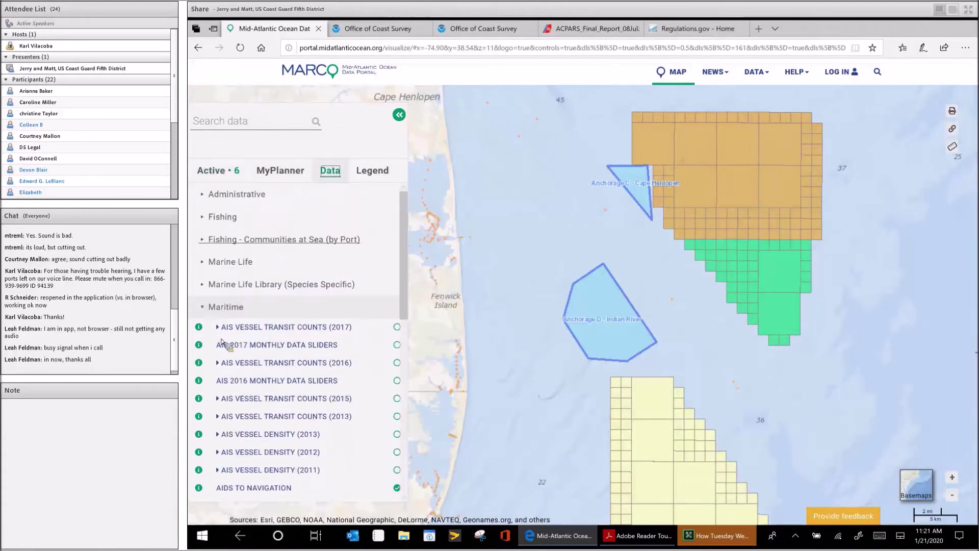
{"action": "left_click", "coordinate": [250, 348]}
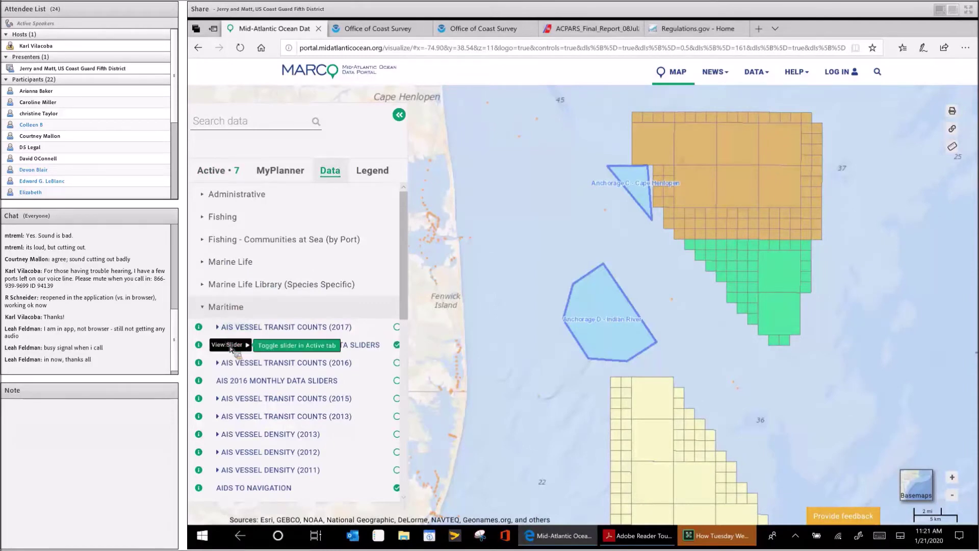
{"action": "left_click", "coordinate": [230, 346]}
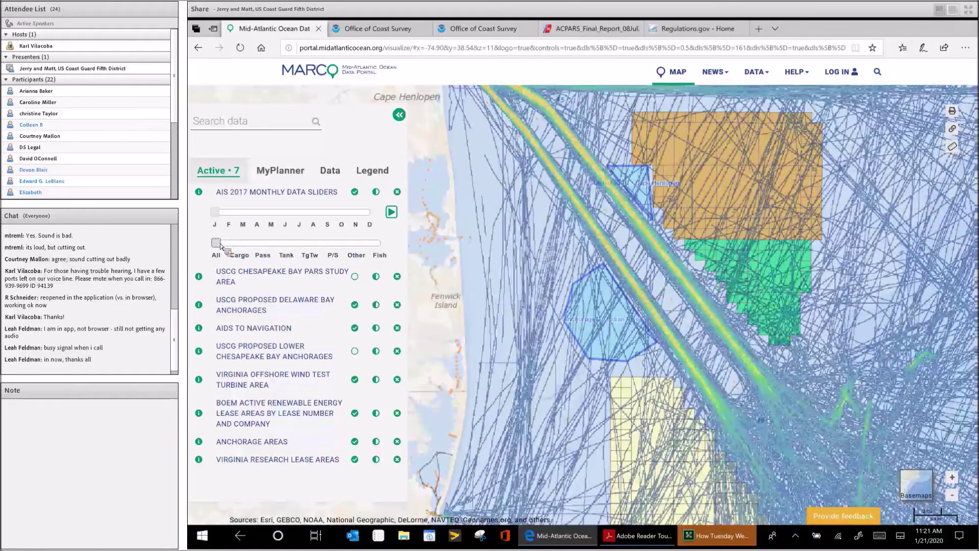
{"action": "left_click", "coordinate": [288, 246]}
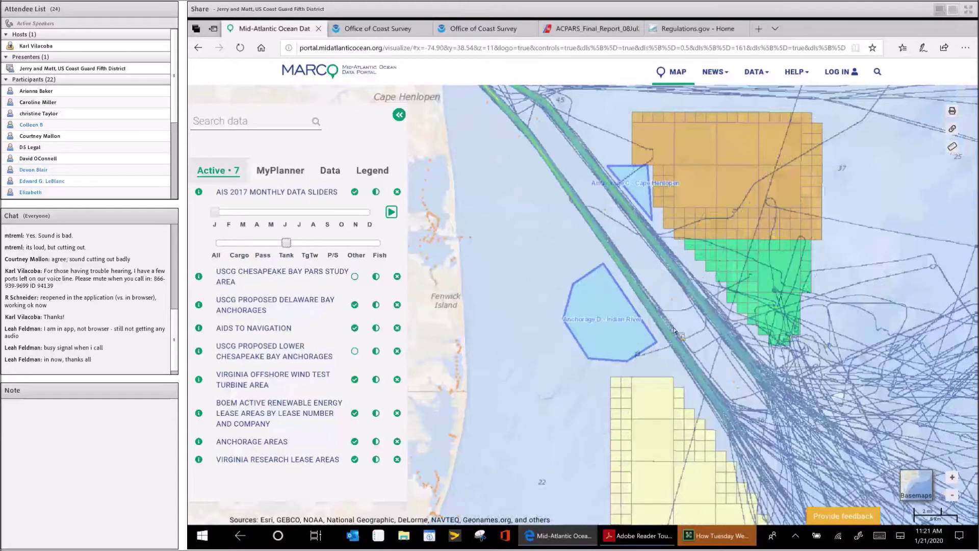
- Step the AIS 2017 monthly slider through February, March, April and May to compare tanker traffic around the anchorages and lease areas
{"action": "left_click_drag", "start_coordinate": [656, 300], "coordinate": [627, 275]}
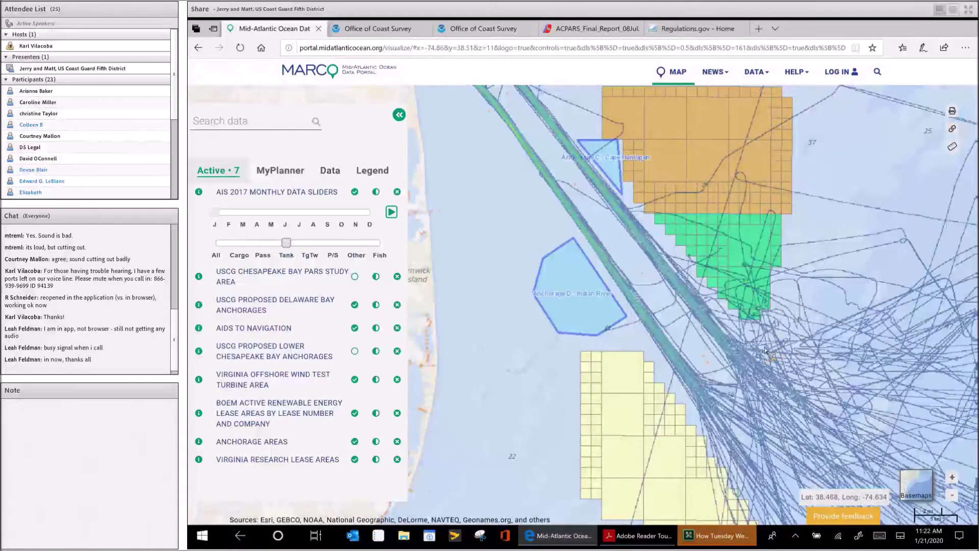
{"action": "left_click", "coordinate": [229, 213]}
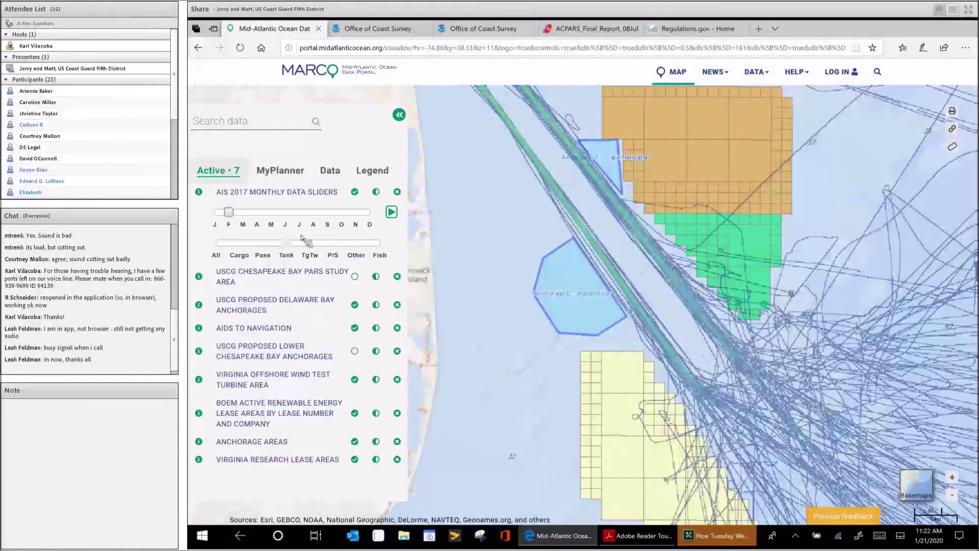
{"action": "left_click", "coordinate": [244, 213]}
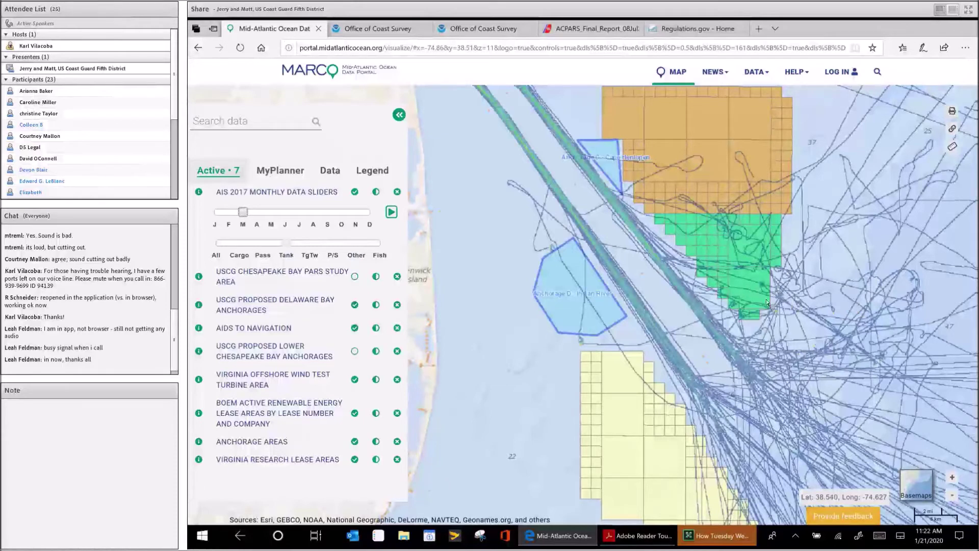
{"action": "left_click", "coordinate": [258, 216]}
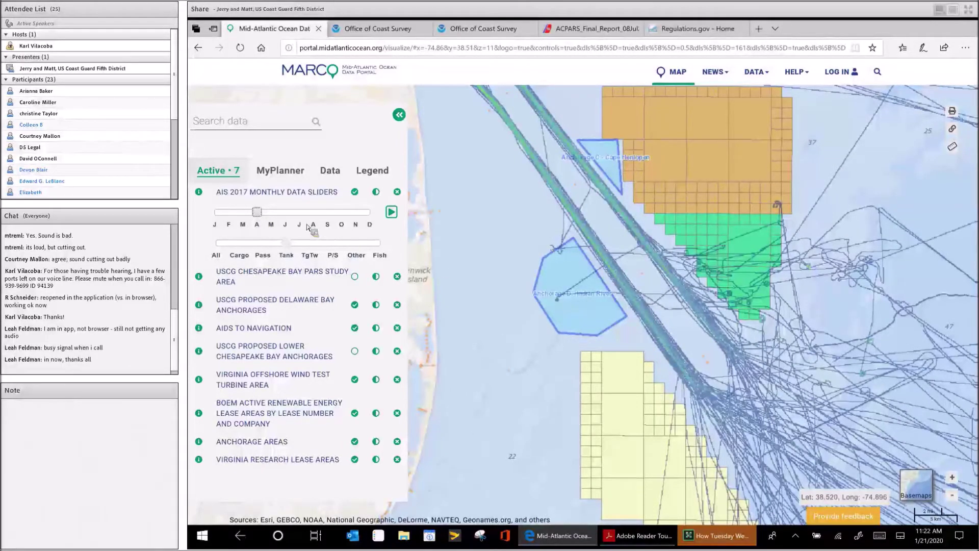
{"action": "left_click", "coordinate": [275, 220]}
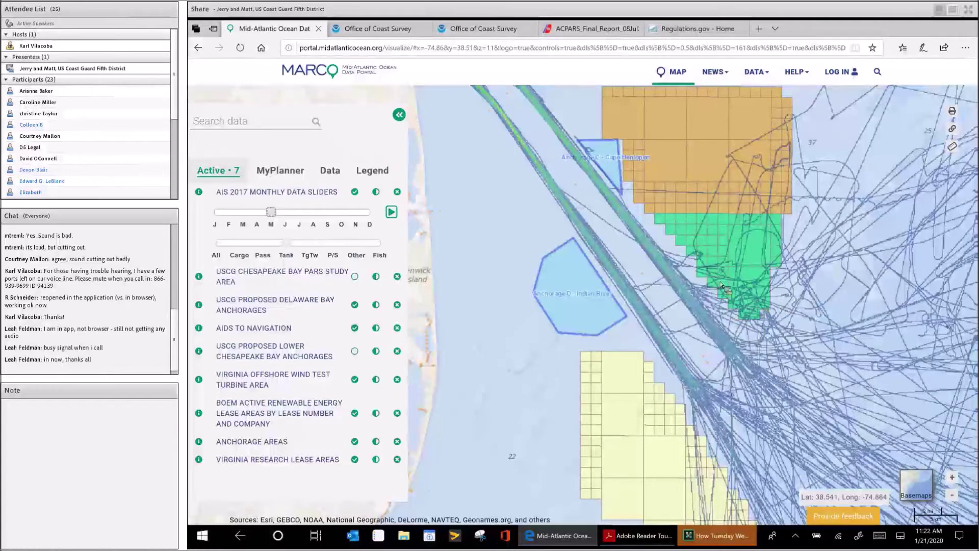
- Animate the monthly tanker traffic up to December, stop it and inspect the tracks from Delaware Bay down to Indian River
{"action": "left_click", "coordinate": [391, 212]}
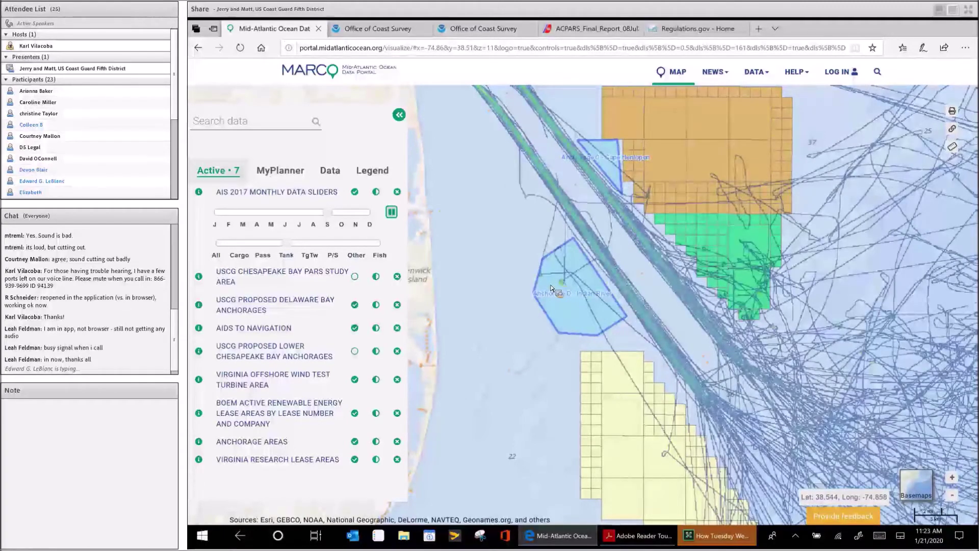
{"action": "left_click", "coordinate": [391, 212]}
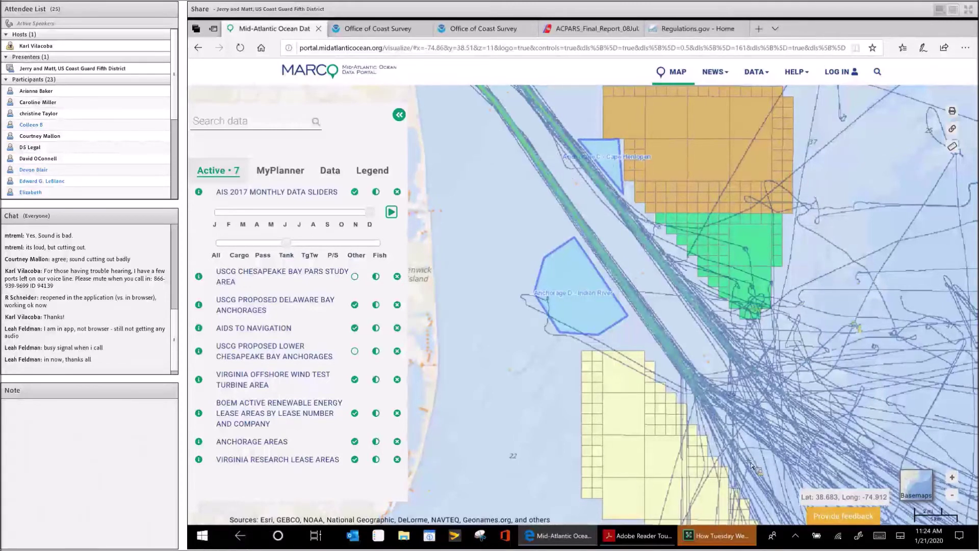
{"action": "left_click_drag", "start_coordinate": [559, 163], "coordinate": [669, 317]}
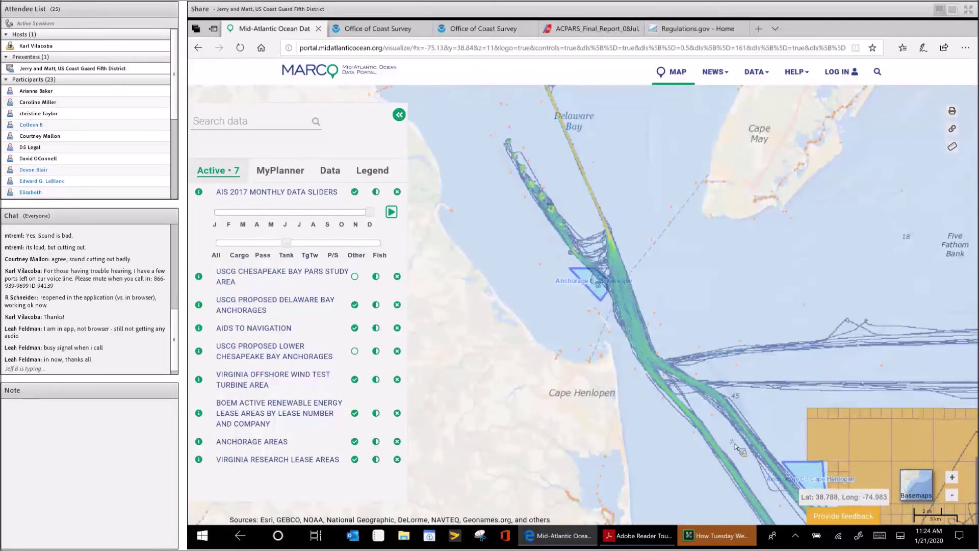
{"action": "left_click_drag", "start_coordinate": [733, 442], "coordinate": [719, 352]}
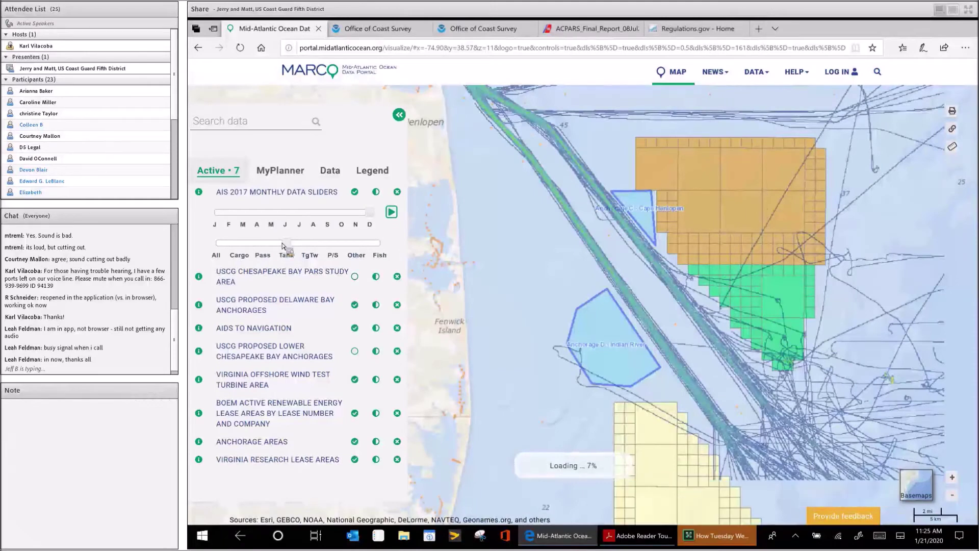
- Set the AIS 2017 sliders to TgTw and January, and play and stop the monthly animation of the tug-tow traffic
{"action": "left_click", "coordinate": [312, 244]}
{"action": "left_click_drag", "start_coordinate": [367, 217], "coordinate": [208, 212]}
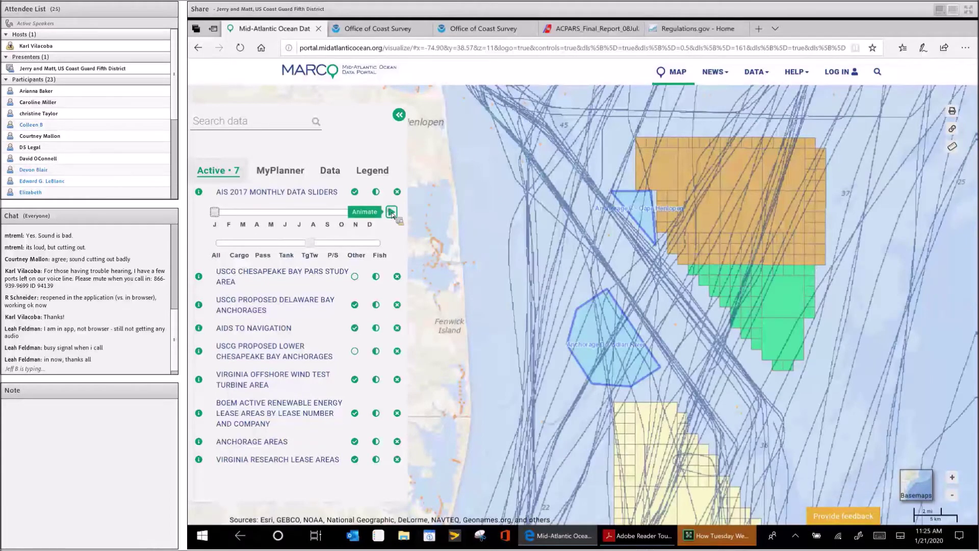
{"action": "left_click", "coordinate": [391, 212]}
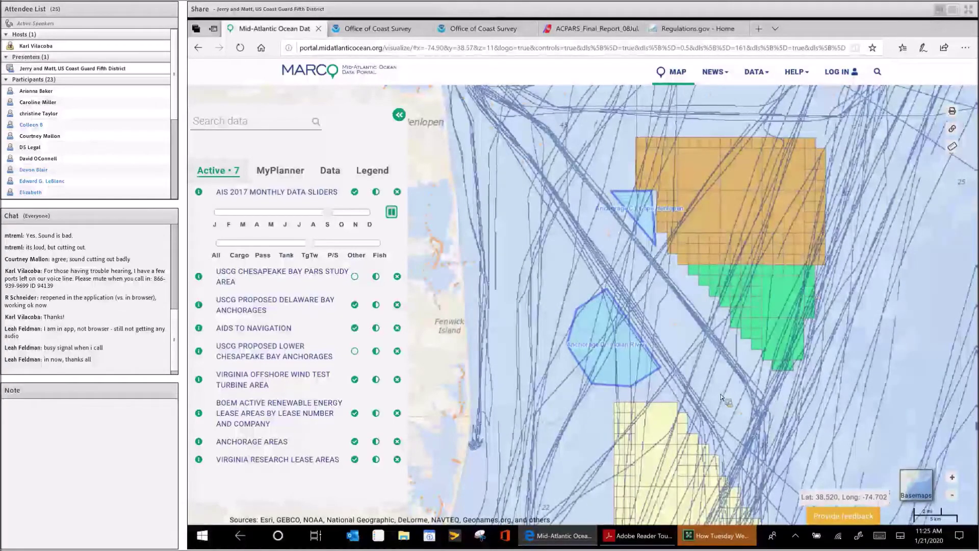
{"action": "left_click", "coordinate": [391, 212]}
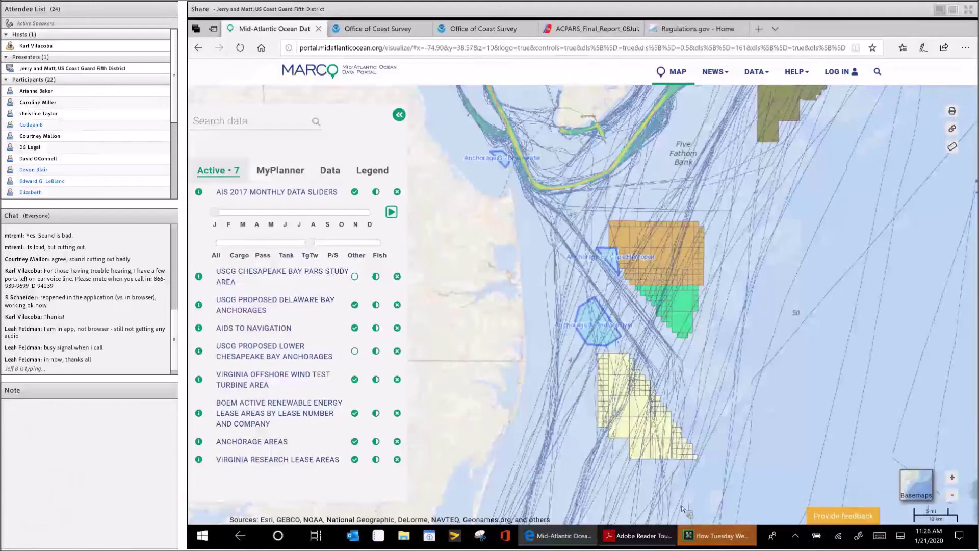
- Switch to the slides in Adobe Reader and go back from Delaware Bay Potential Anchorages to the Chesapeake Bay port access study slide
{"action": "left_click", "coordinate": [666, 542]}
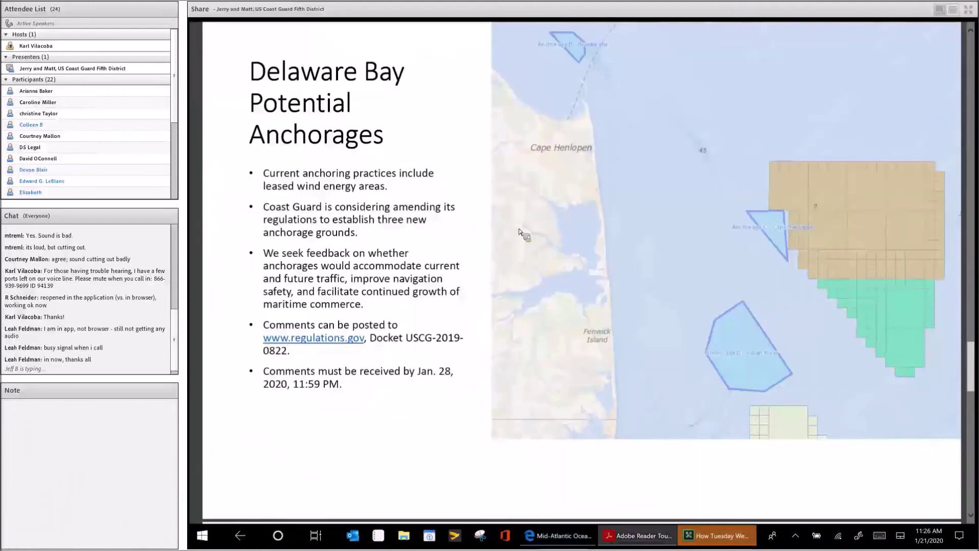
{"action": "scroll", "coordinate": [520, 232], "scroll_direction": "up", "scroll_amount": 5}
{"action": "scroll", "coordinate": [520, 232], "scroll_direction": "up", "scroll_amount": 7}
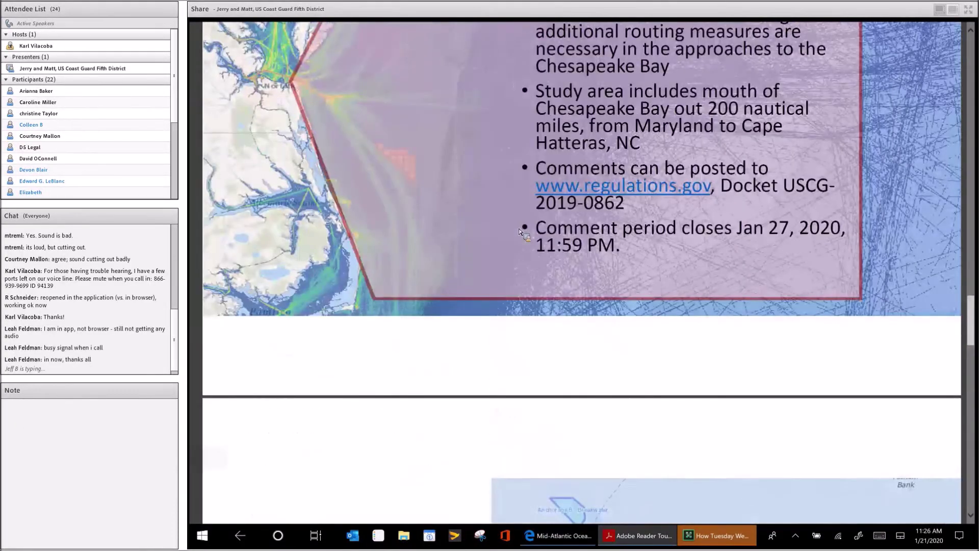
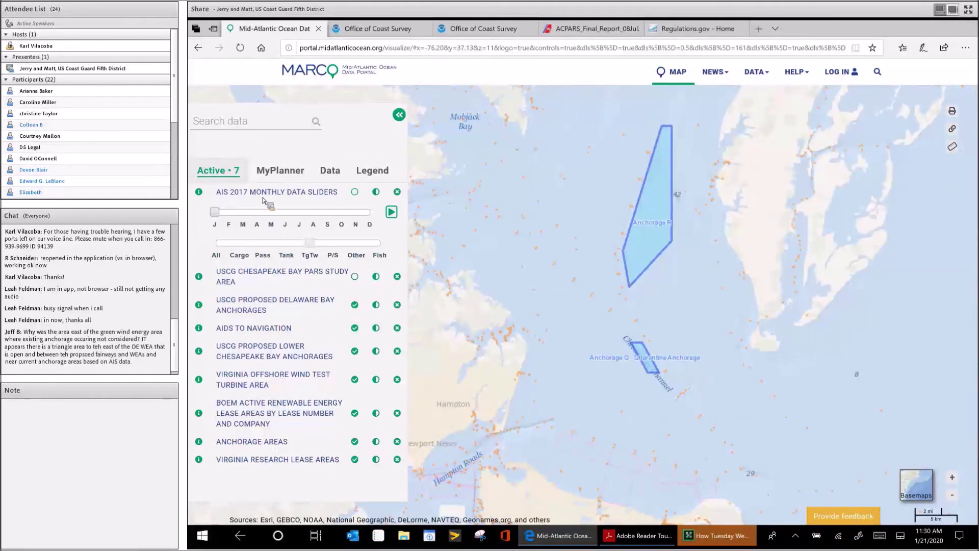
- Show Cargo Vessels (2011) from AIS Vessel Density (2011) over the lower Chesapeake Bay anchorages, turn it off again and collapse the group
{"action": "left_click", "coordinate": [331, 171]}
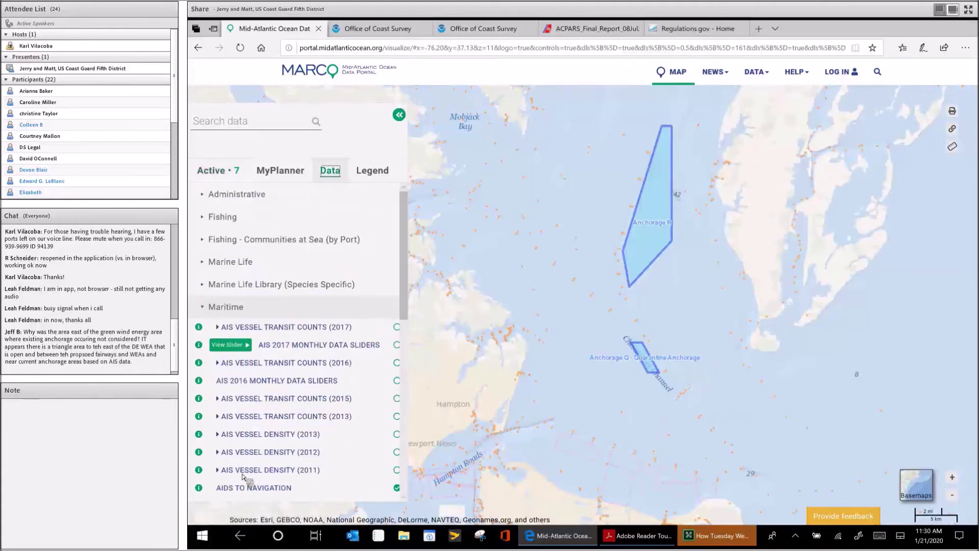
{"action": "left_click", "coordinate": [252, 470]}
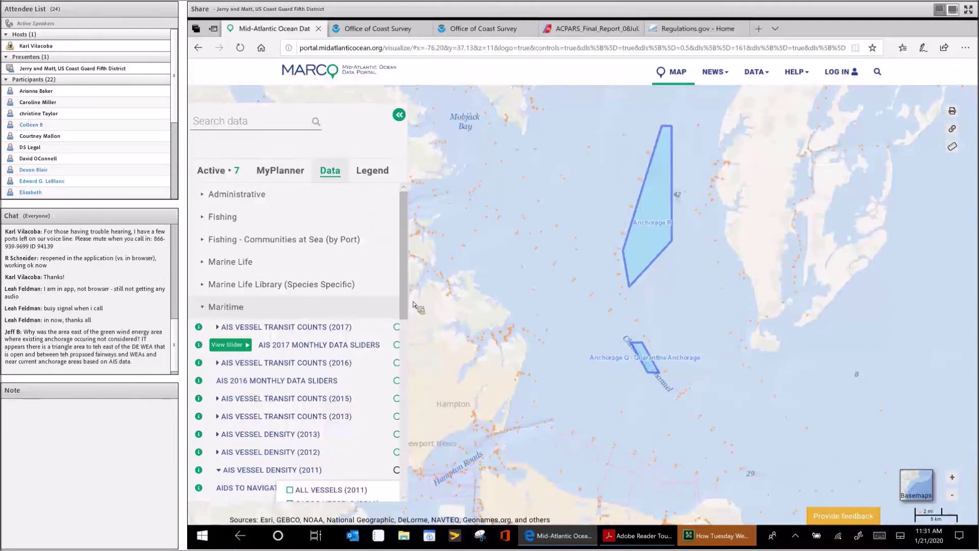
{"action": "left_click_drag", "start_coordinate": [404, 309], "coordinate": [395, 351]}
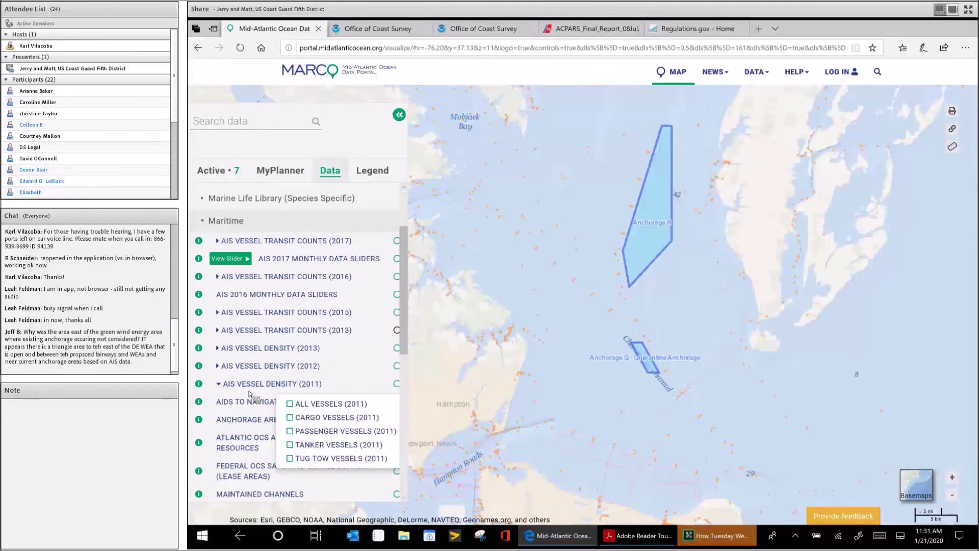
{"action": "left_click", "coordinate": [289, 418]}
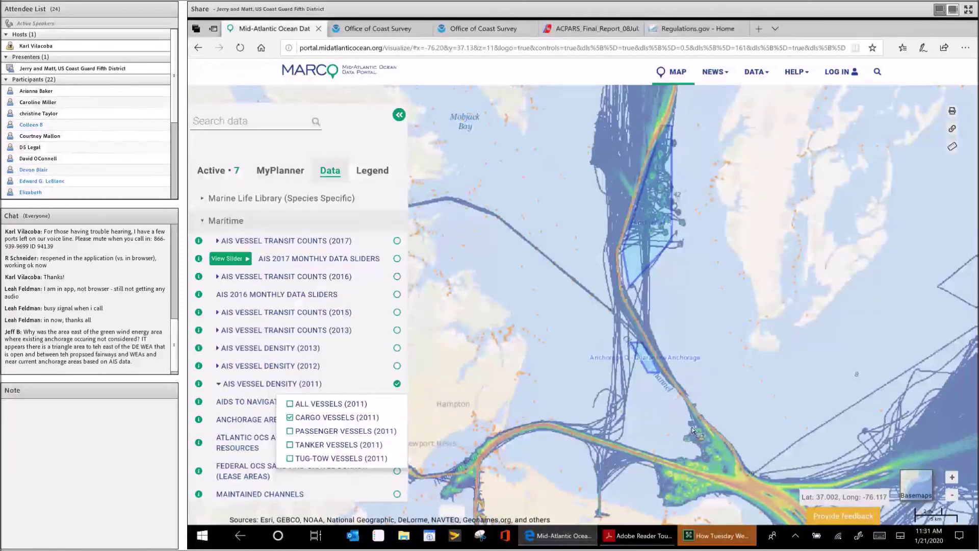
{"action": "left_click", "coordinate": [290, 417]}
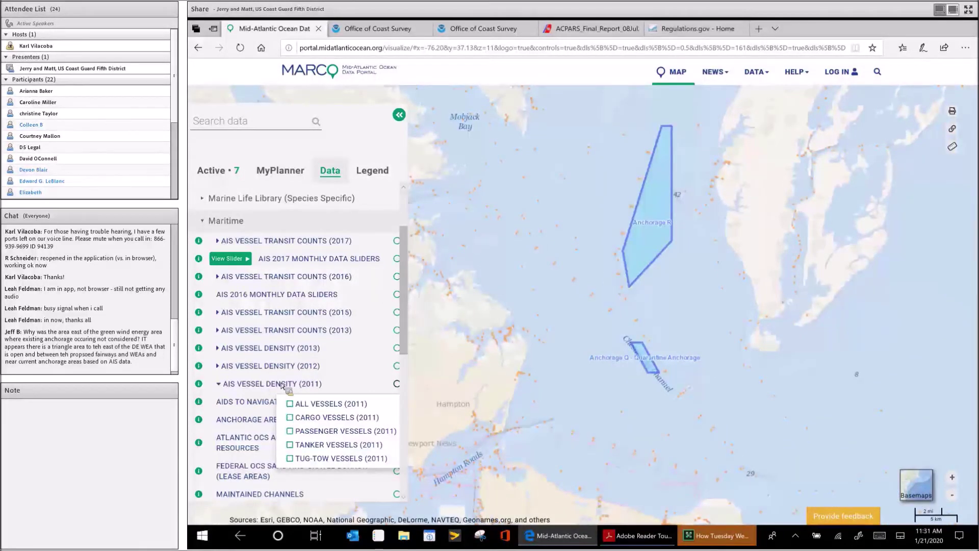
{"action": "left_click", "coordinate": [244, 384]}
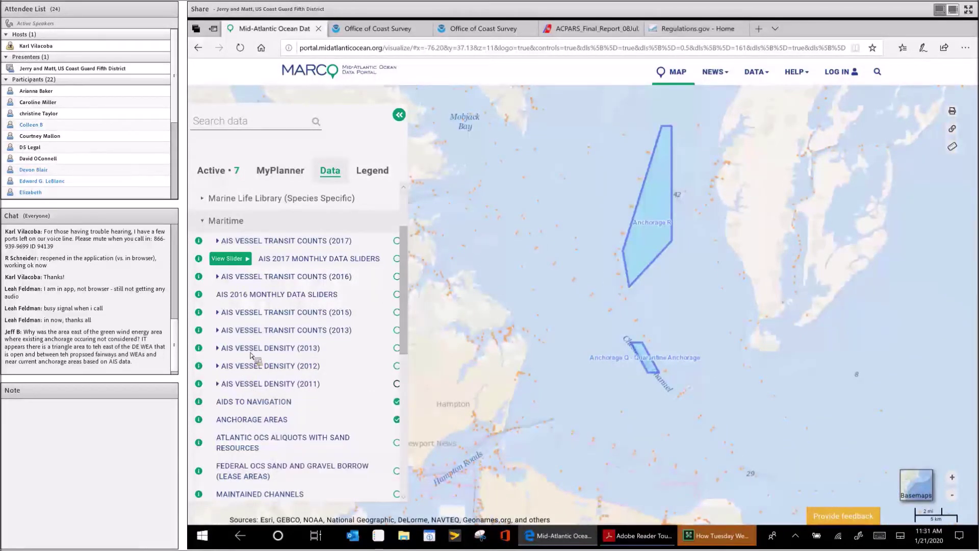
- Show the 2013 cargo vessel density and the 2015 cargo vessel transit counts in turn, hide both and collapse the 2015 group
{"action": "left_click", "coordinate": [253, 351]}
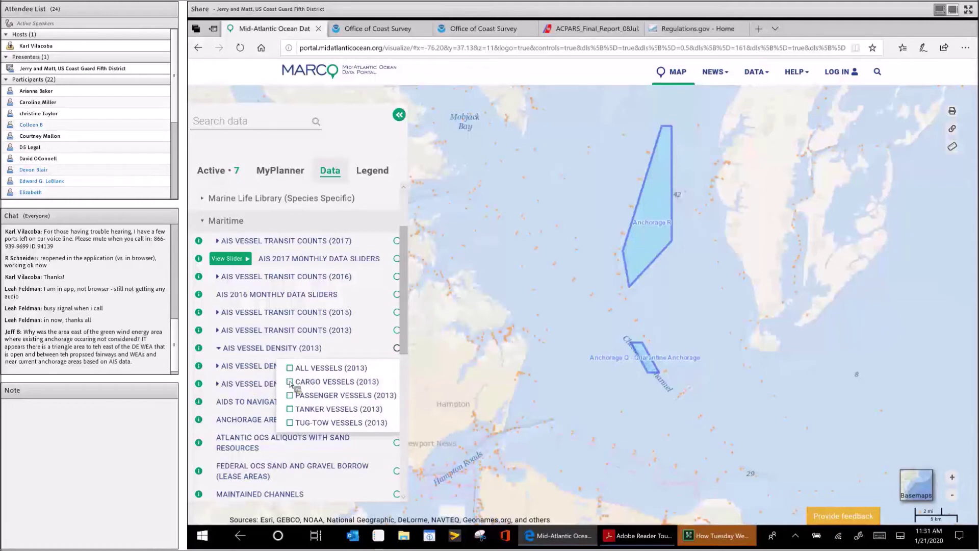
{"action": "left_click", "coordinate": [290, 382]}
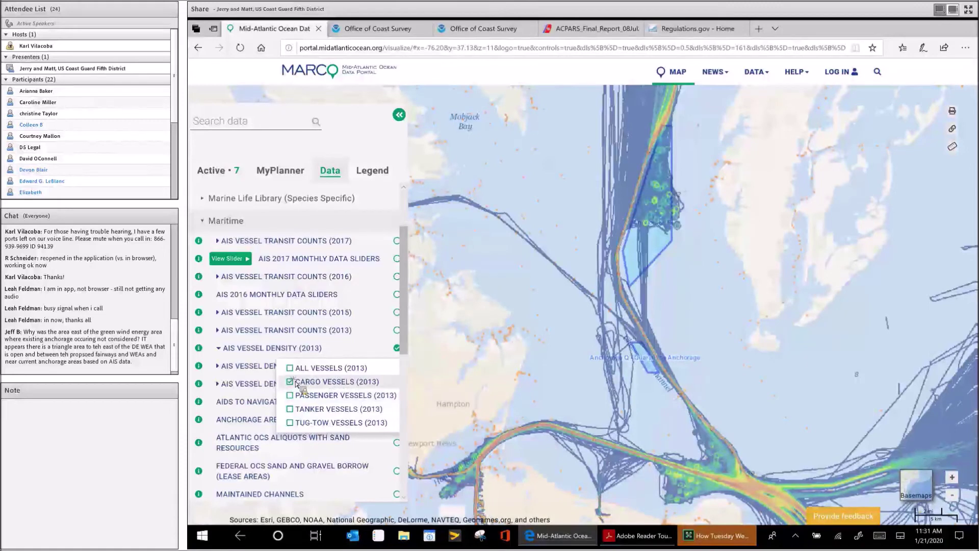
{"action": "left_click", "coordinate": [250, 313]}
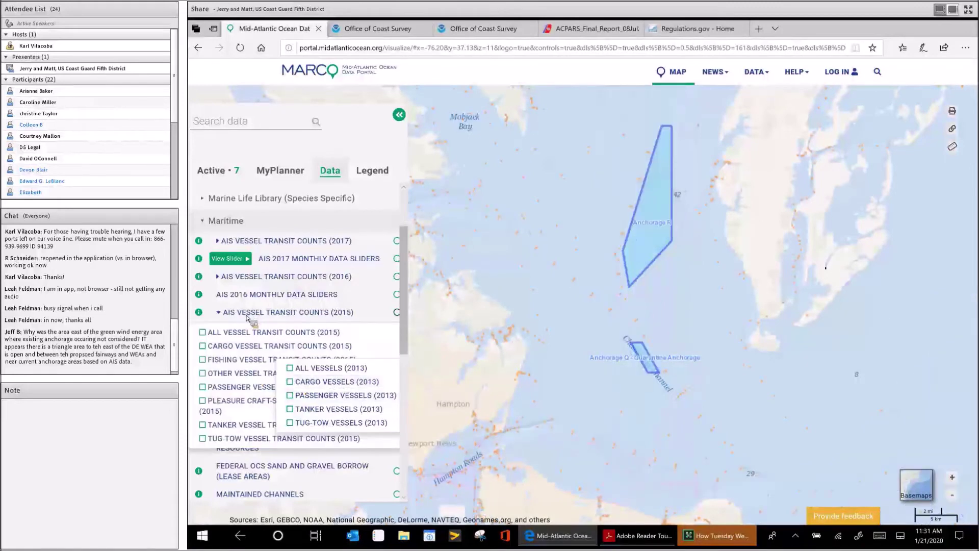
{"action": "left_click", "coordinate": [209, 347]}
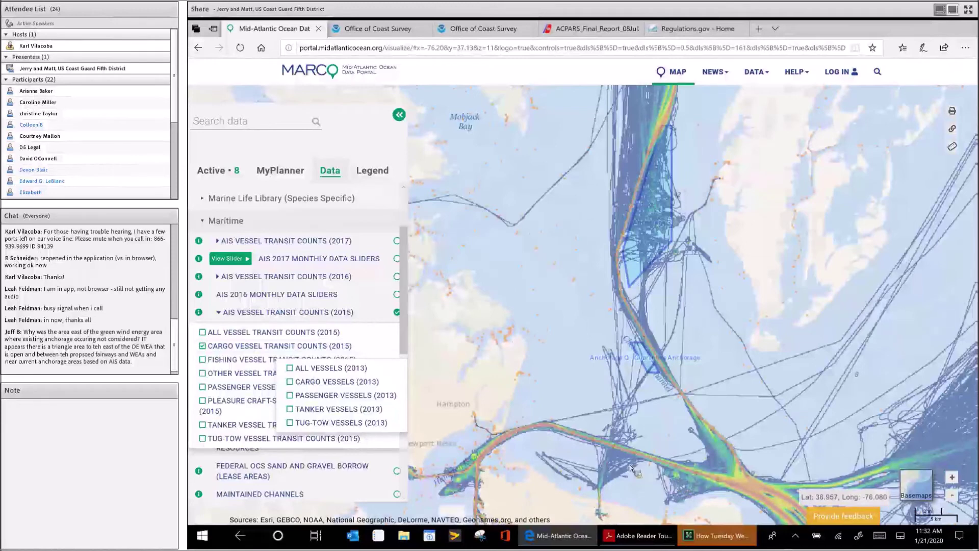
{"action": "left_click", "coordinate": [207, 351]}
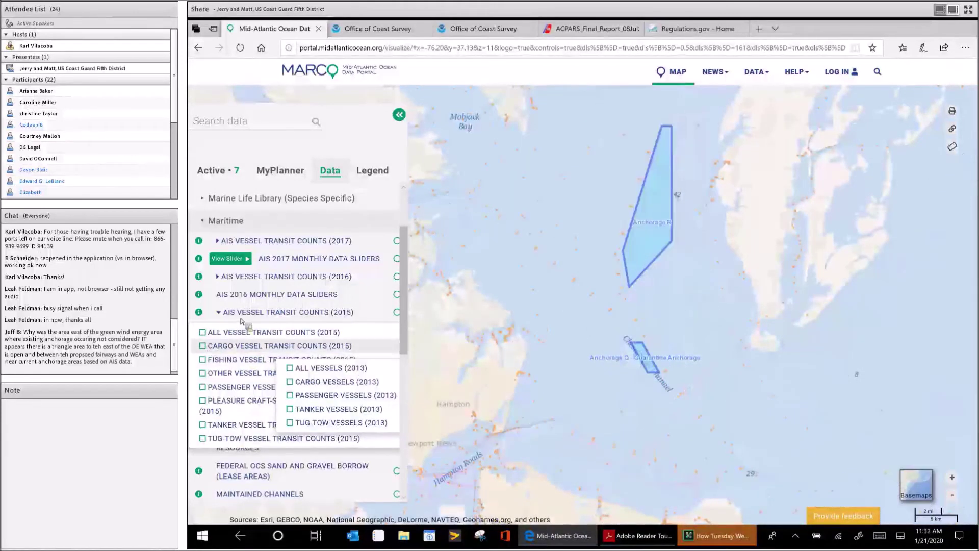
{"action": "left_click", "coordinate": [239, 310]}
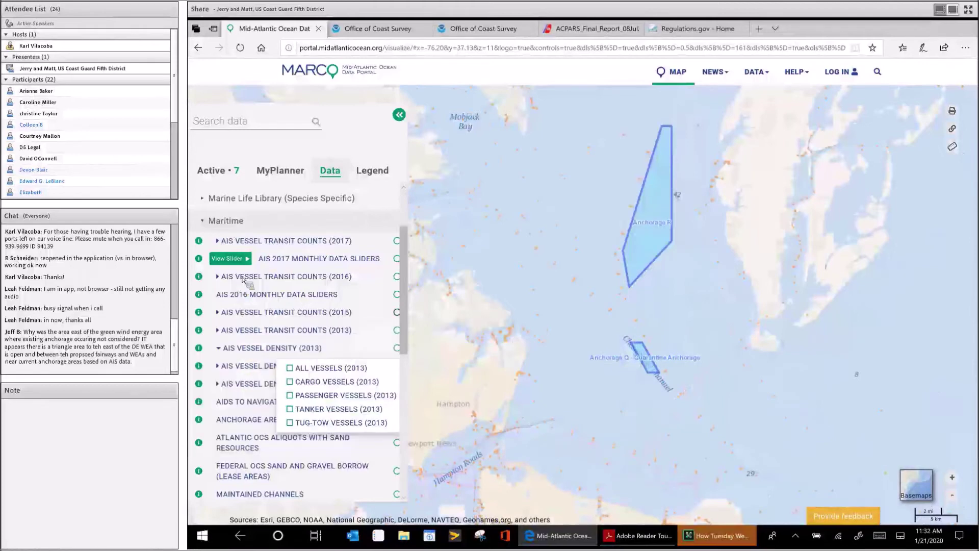
- Turn on Cargo Vessel Transit Counts (2017), and switch to the Chesapeake Bay Lower Anchorages slide in Adobe Reader
{"action": "left_click", "coordinate": [253, 241]}
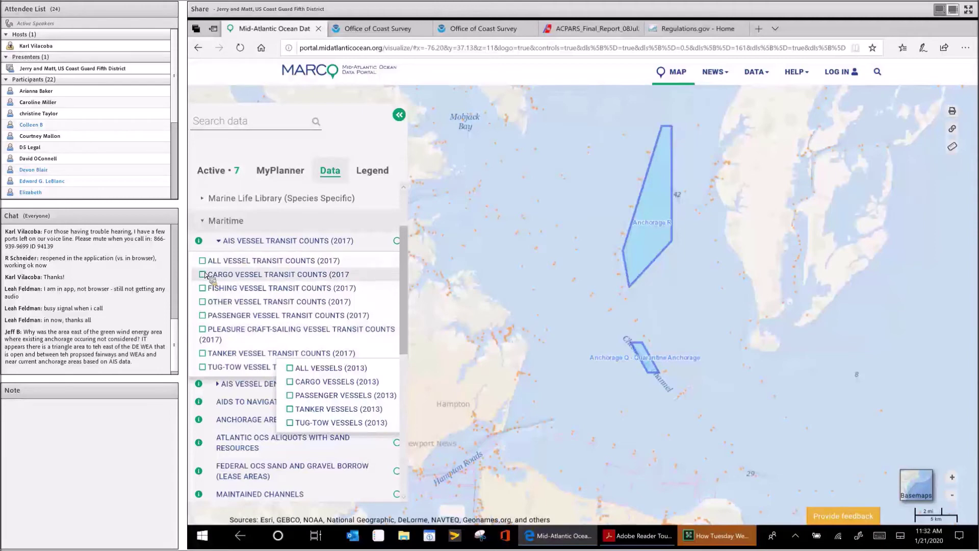
{"action": "left_click", "coordinate": [211, 276]}
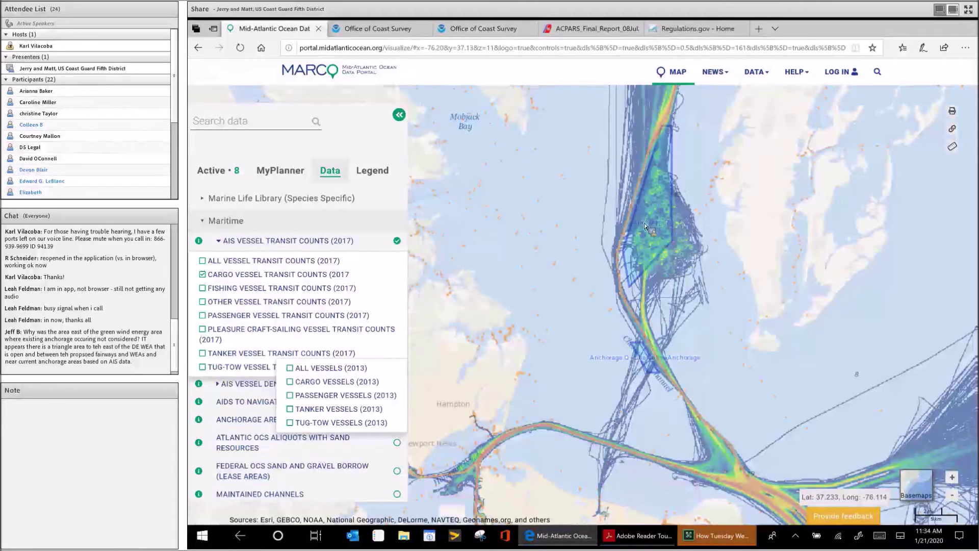
{"action": "left_click", "coordinate": [632, 535]}
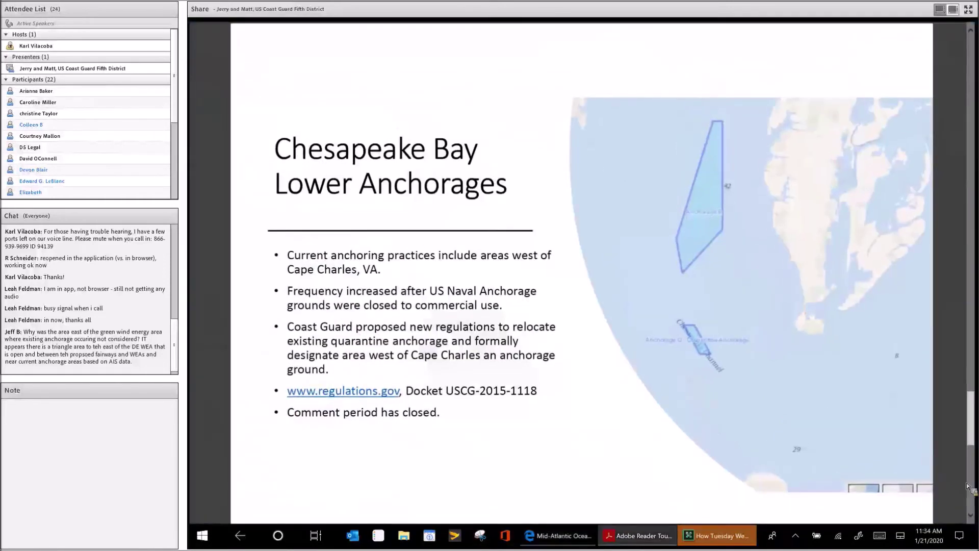
- Advance the slides to Coming soon, and return to the portal map to examine 2017 cargo traffic around the lease areas off Delaware Bay
{"action": "scroll", "coordinate": [972, 494], "scroll_direction": "down", "scroll_amount": 5}
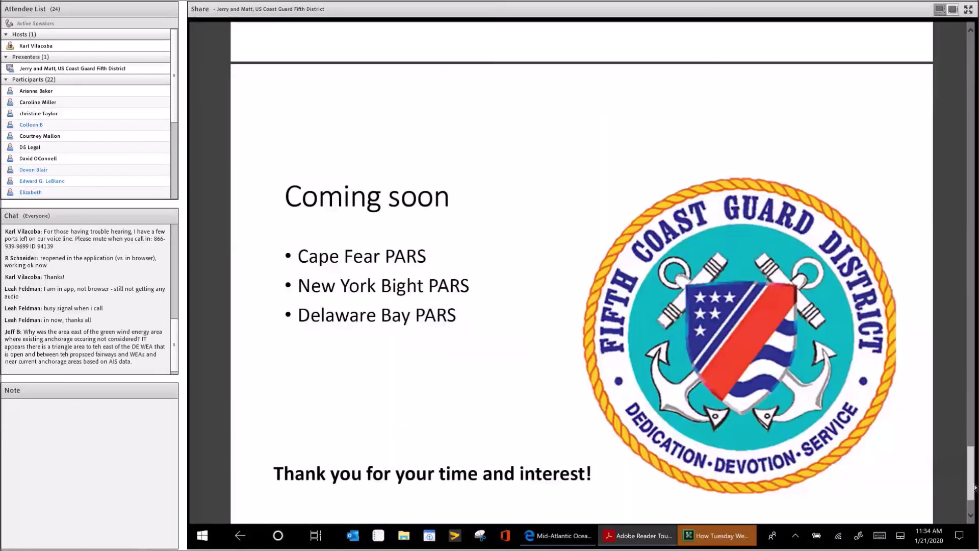
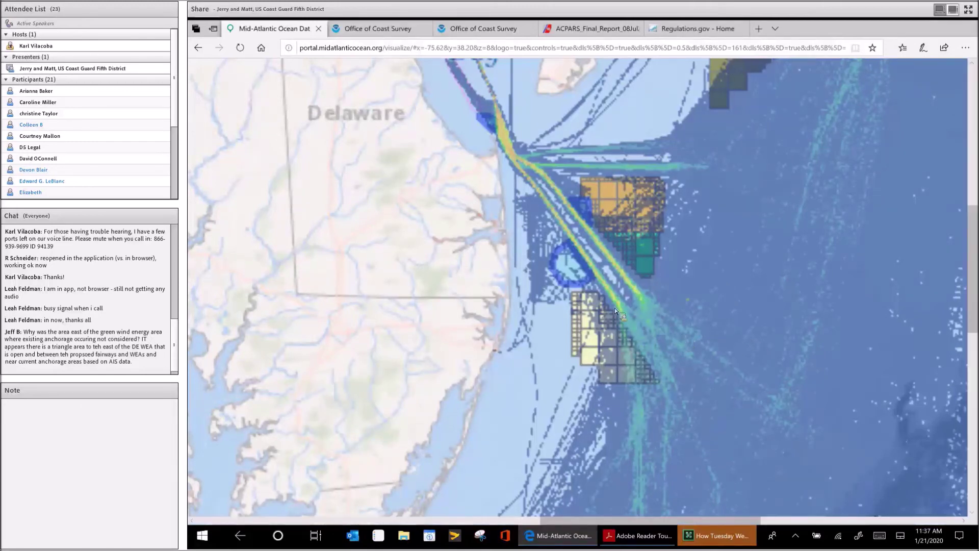
{"action": "key", "text": "Up"}
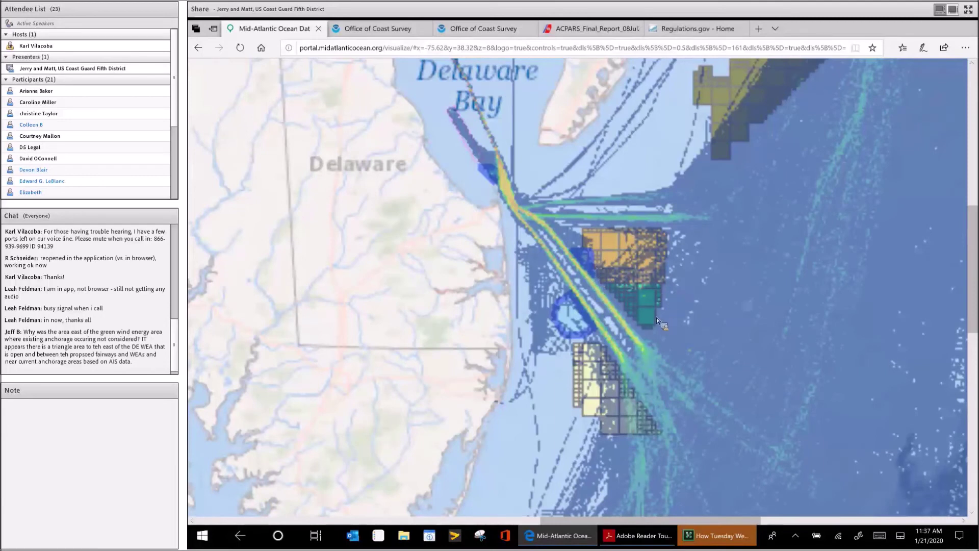
{"action": "left_click_drag", "start_coordinate": [671, 328], "coordinate": [659, 288]}
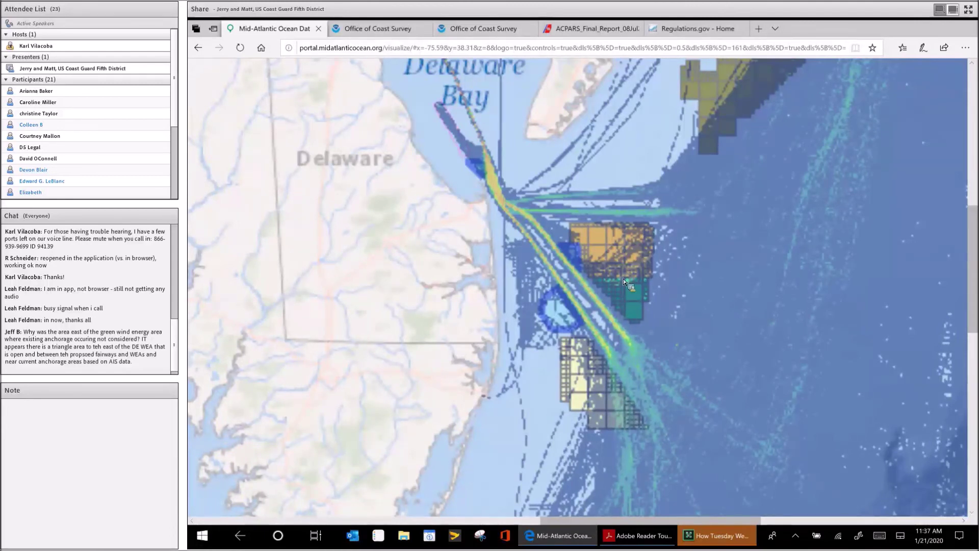
{"action": "scroll", "coordinate": [623, 279], "scroll_direction": "down", "scroll_amount": 1}
{"action": "scroll", "coordinate": [623, 278], "scroll_direction": "left", "scroll_amount": 1}
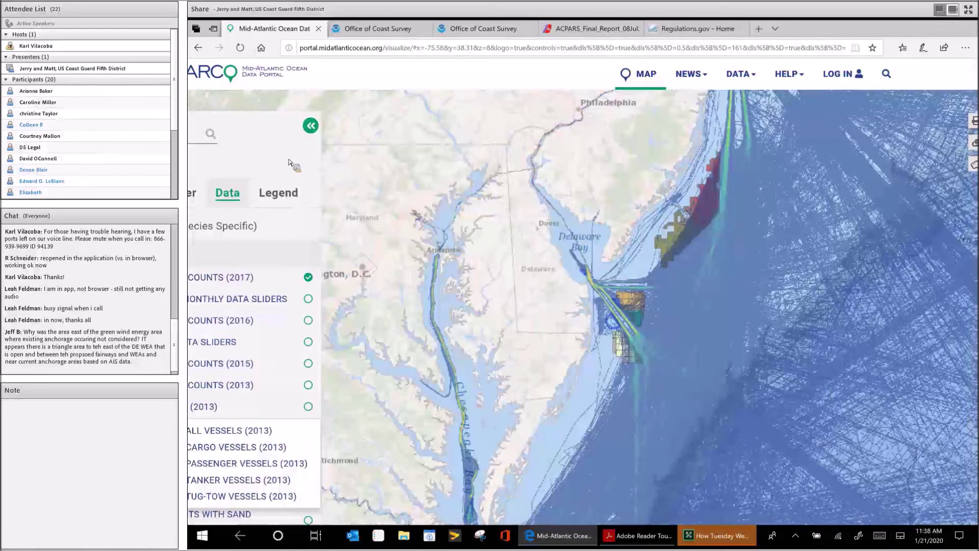
- Turn on AIS 2017 Monthly Data Sliders and enlarge the map around the Cape Henlopen and Indian River anchorages
{"action": "left_click", "coordinate": [243, 53]}
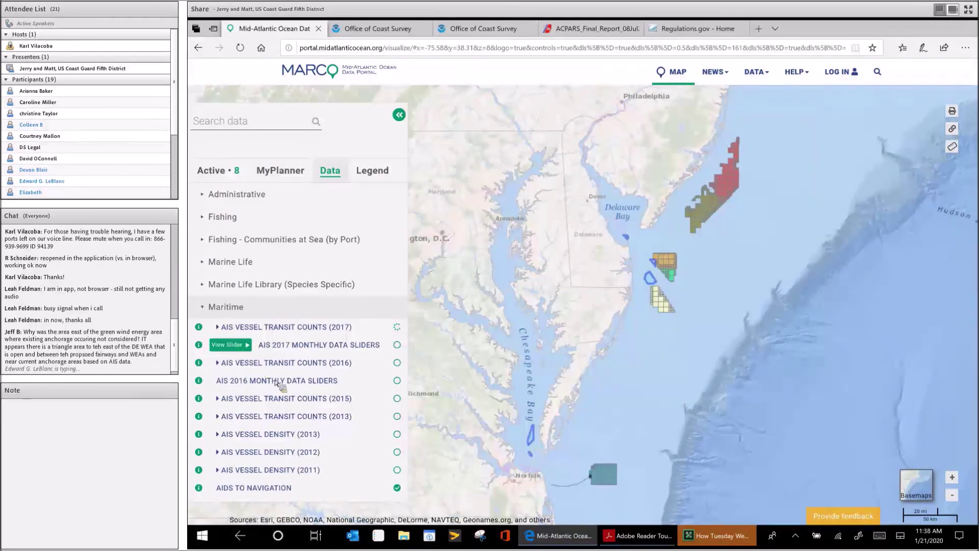
{"action": "left_click", "coordinate": [952, 477]}
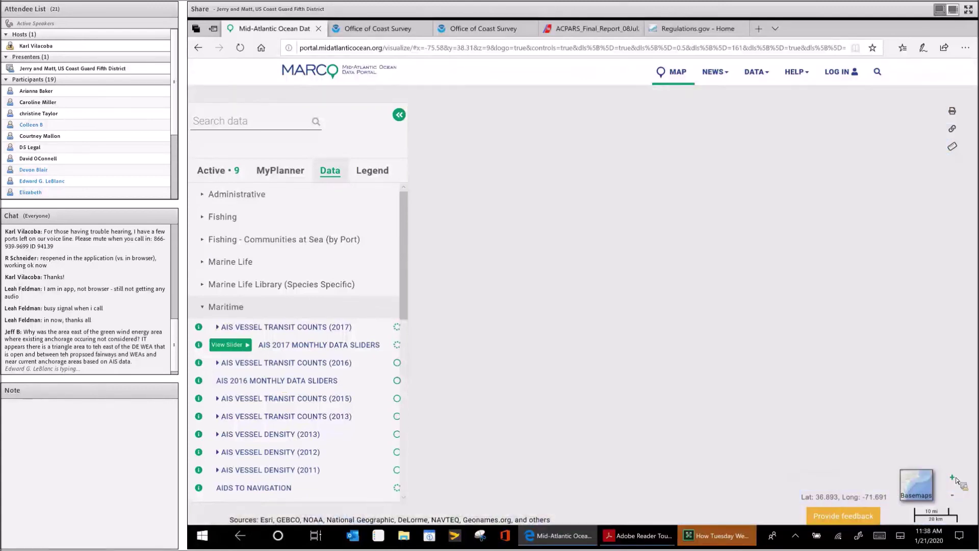
{"action": "left_click", "coordinate": [952, 478]}
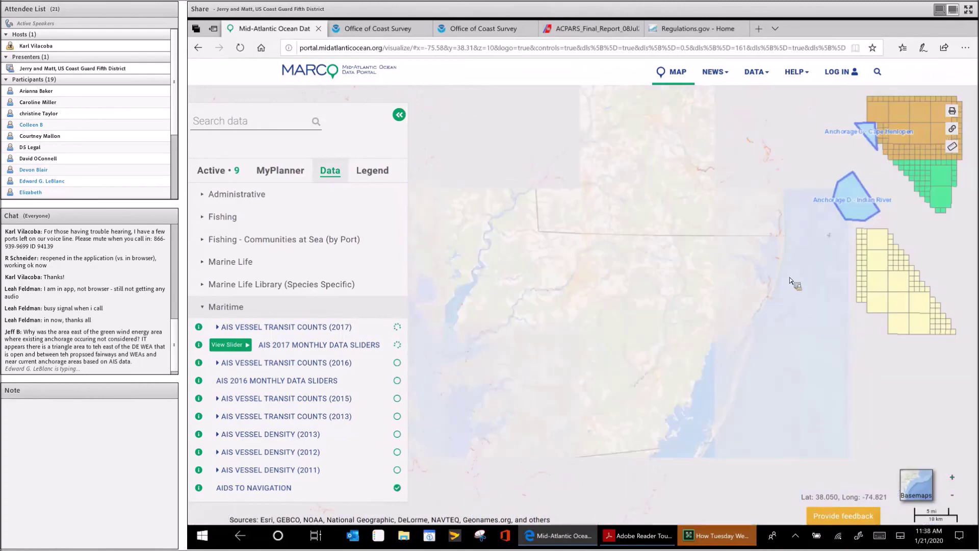
{"action": "left_click_drag", "start_coordinate": [698, 345], "coordinate": [640, 369]}
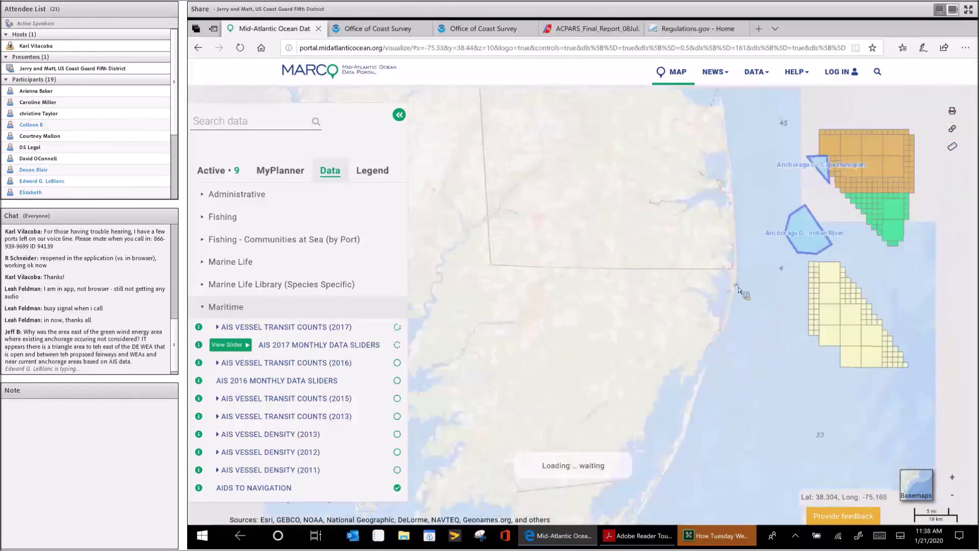
{"action": "left_click_drag", "start_coordinate": [668, 301], "coordinate": [479, 368]}
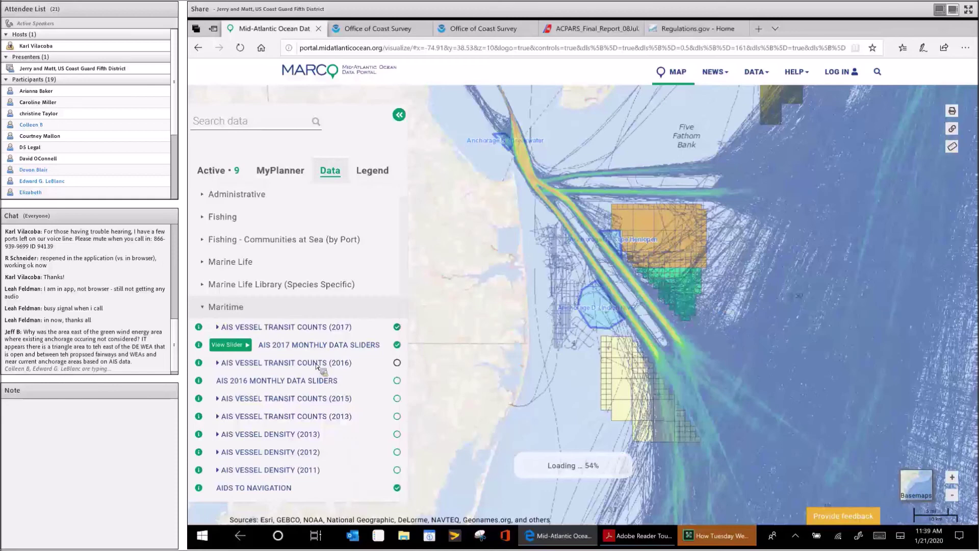
- Show All Vessel Transit Counts (2016) over the anchorages off Delaware Bay, and turn it off again
{"action": "left_click", "coordinate": [317, 365]}
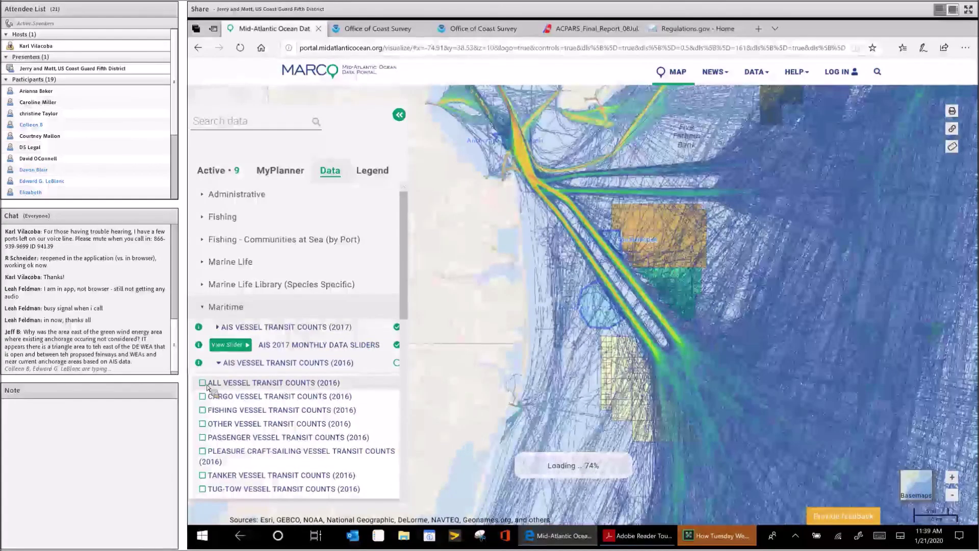
{"action": "left_click", "coordinate": [203, 383]}
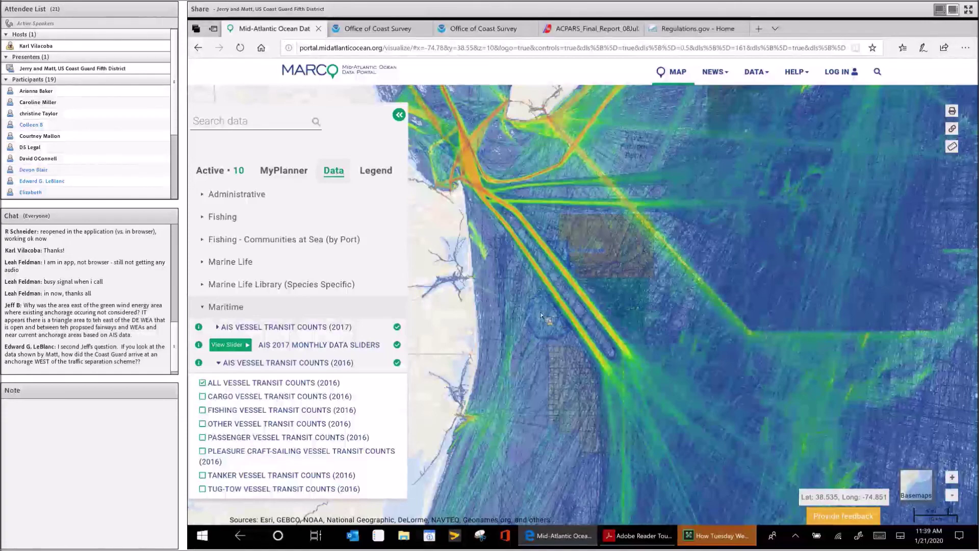
{"action": "left_click", "coordinate": [203, 383]}
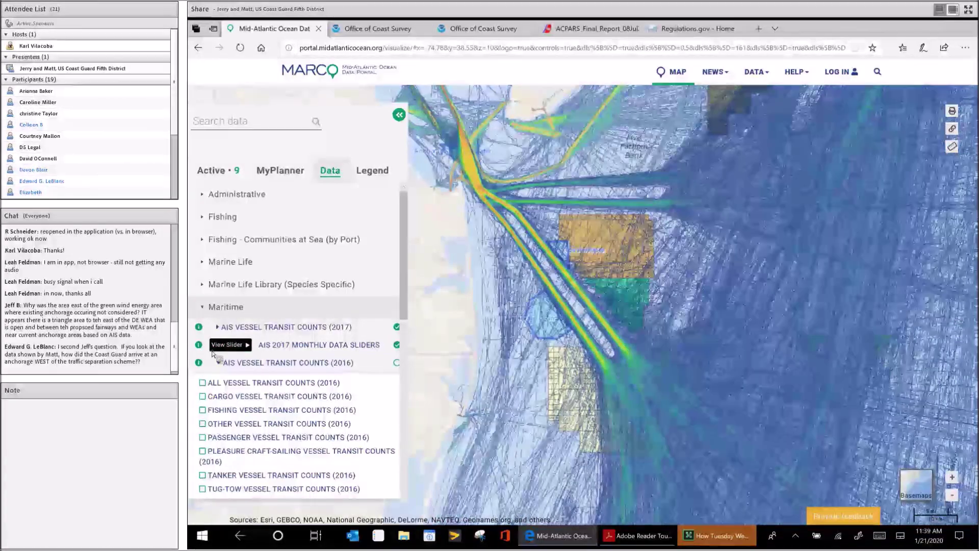
- Set the 2017 monthly data slider's vessel type to Cargo and then Tank, and hide Cargo Vessel Transit Counts (2017)
{"action": "left_click", "coordinate": [241, 347]}
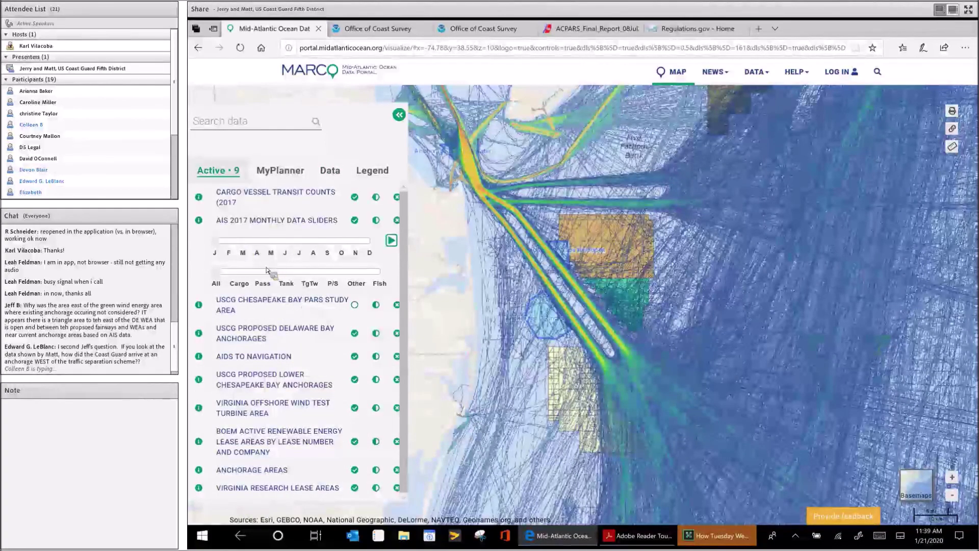
{"action": "left_click", "coordinate": [239, 274]}
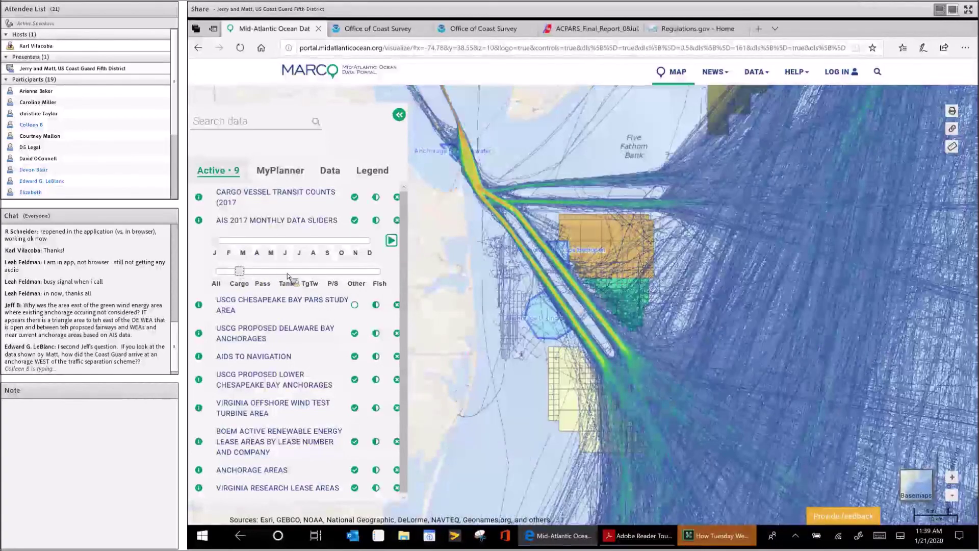
{"action": "left_click", "coordinate": [284, 274]}
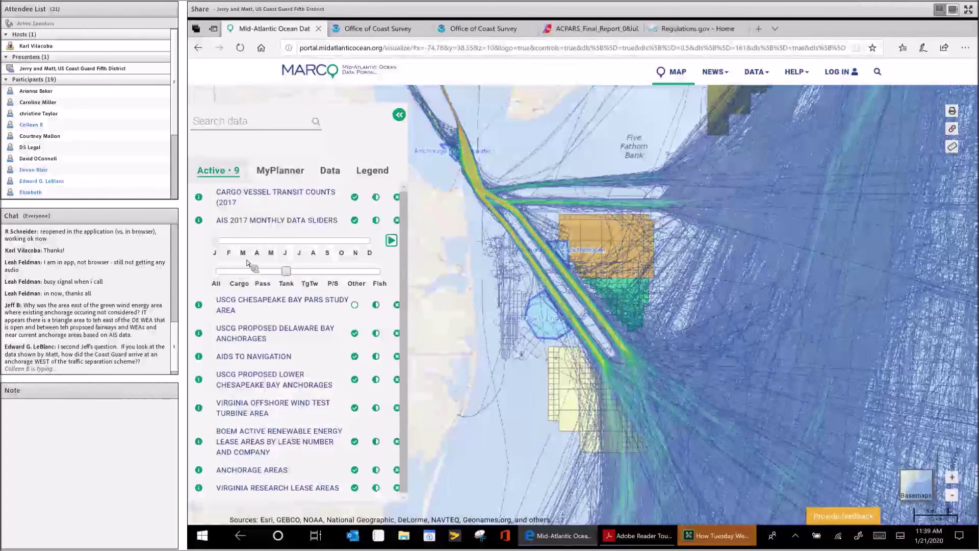
{"action": "left_click_drag", "start_coordinate": [250, 246], "coordinate": [348, 199]}
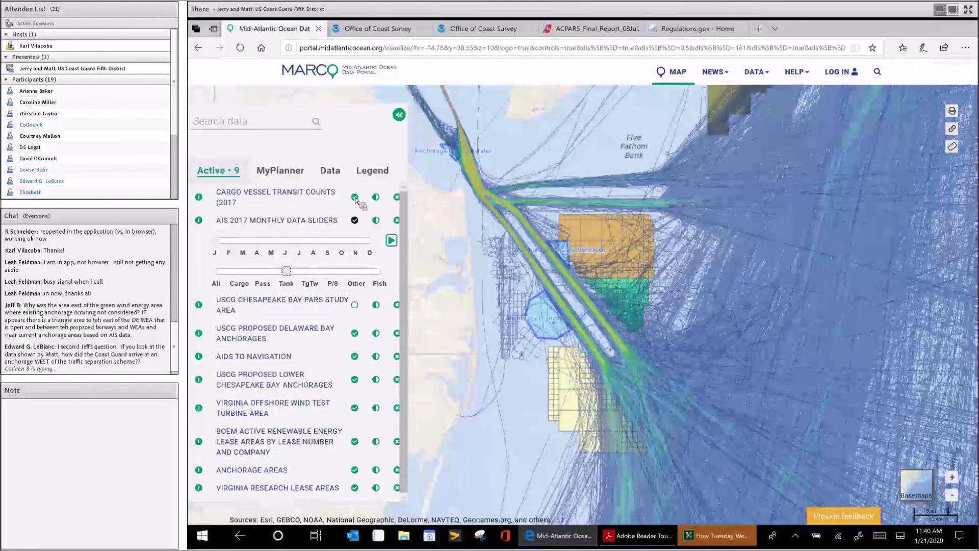
{"action": "left_click", "coordinate": [354, 198]}
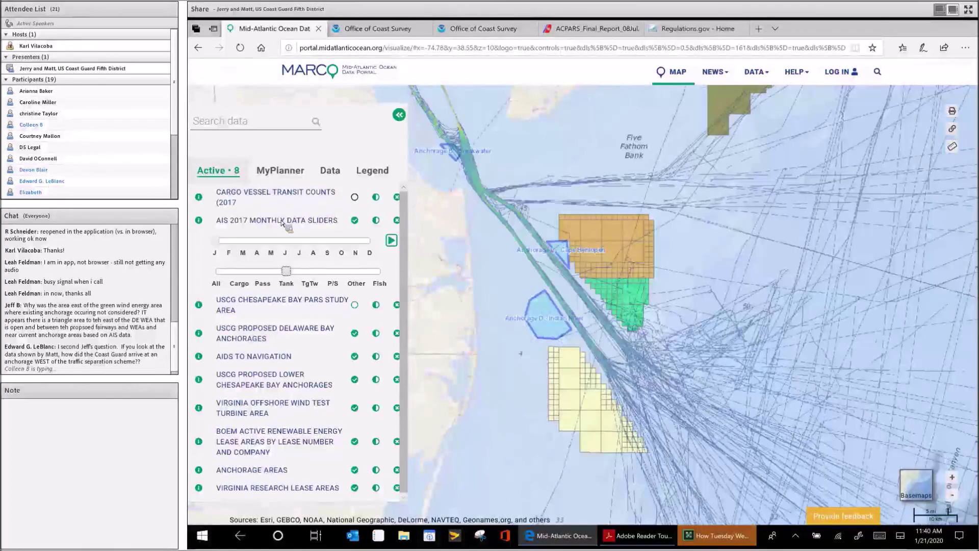
- Step the 2017 monthly tanker traffic from February through December, and return the month to January
{"action": "left_click", "coordinate": [229, 240]}
{"action": "left_click", "coordinate": [244, 242]}
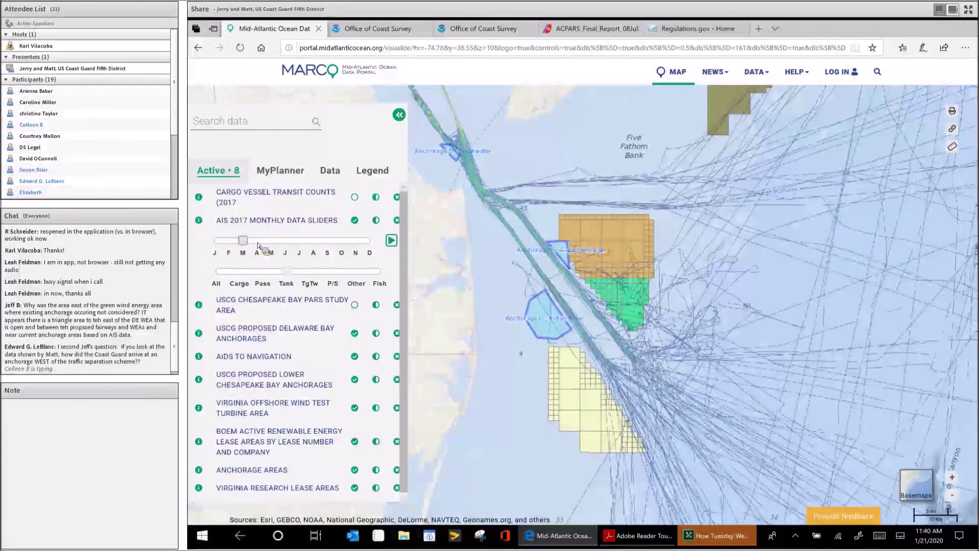
{"action": "left_click", "coordinate": [257, 242]}
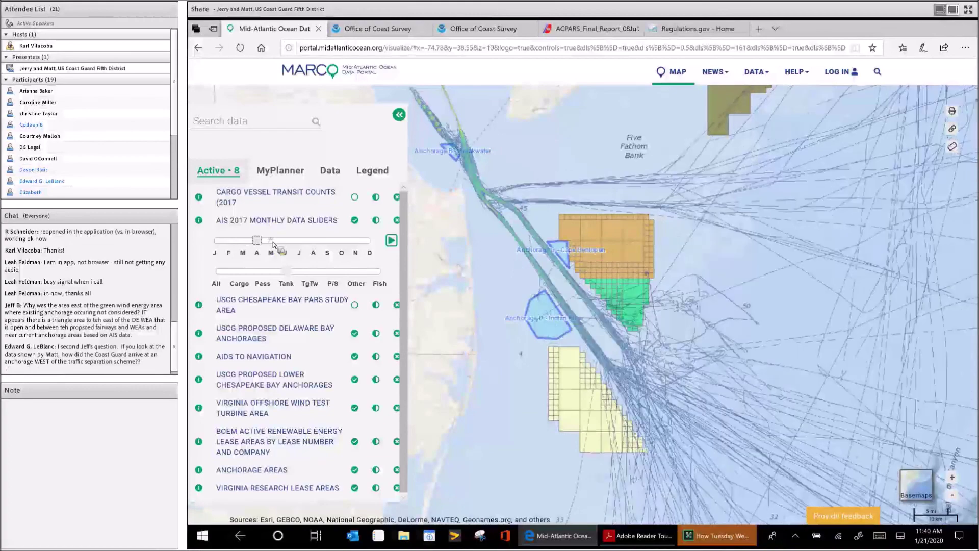
{"action": "left_click", "coordinate": [273, 244]}
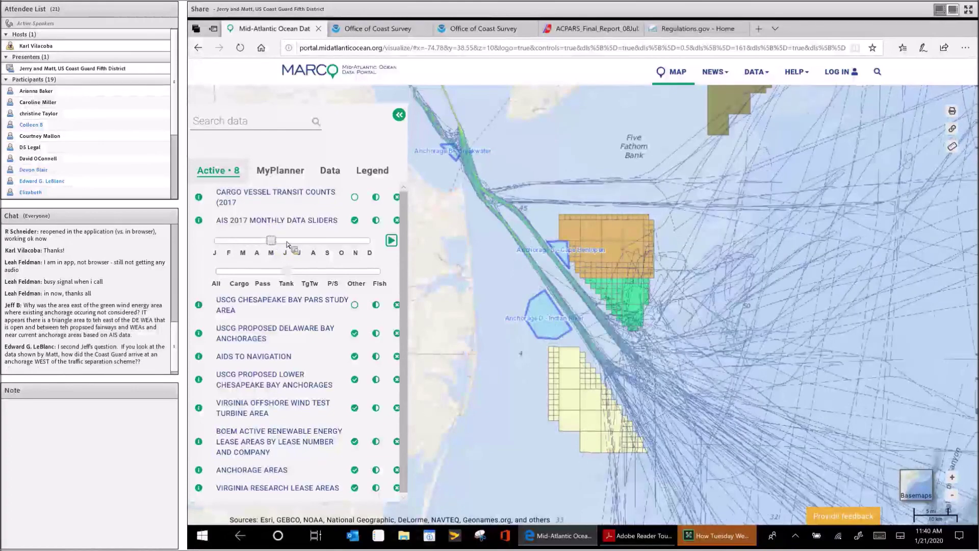
{"action": "left_click_drag", "start_coordinate": [287, 244], "coordinate": [302, 245]}
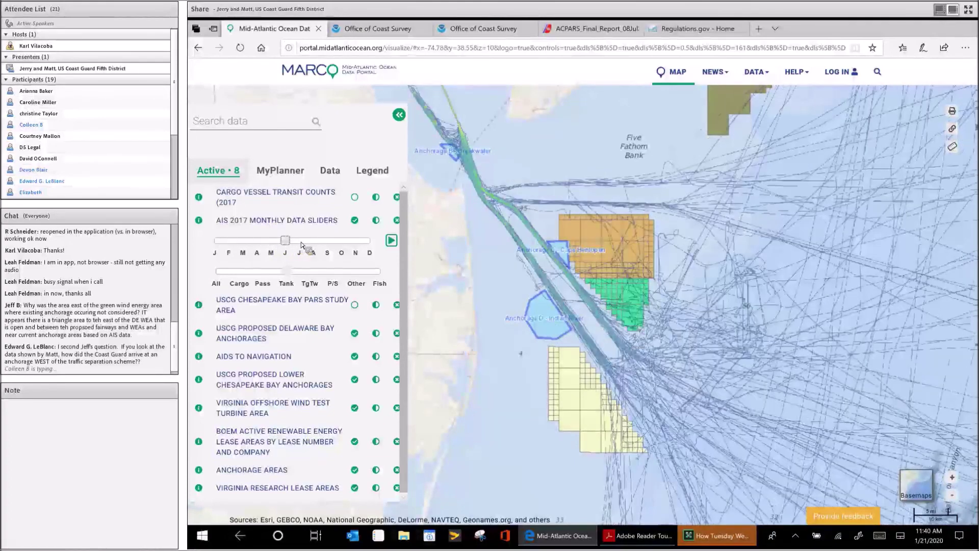
{"action": "left_click_drag", "start_coordinate": [302, 245], "coordinate": [316, 245]}
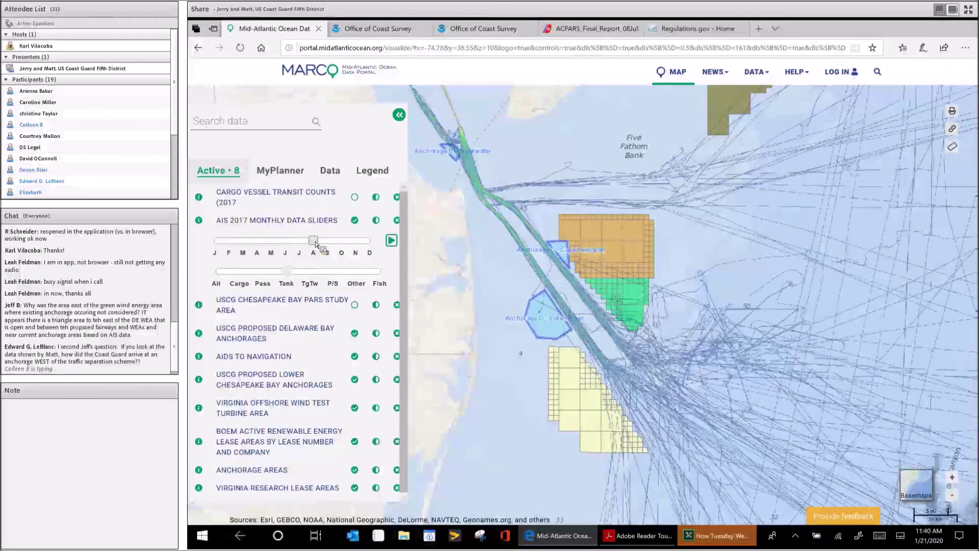
{"action": "left_click_drag", "start_coordinate": [316, 244], "coordinate": [371, 247]}
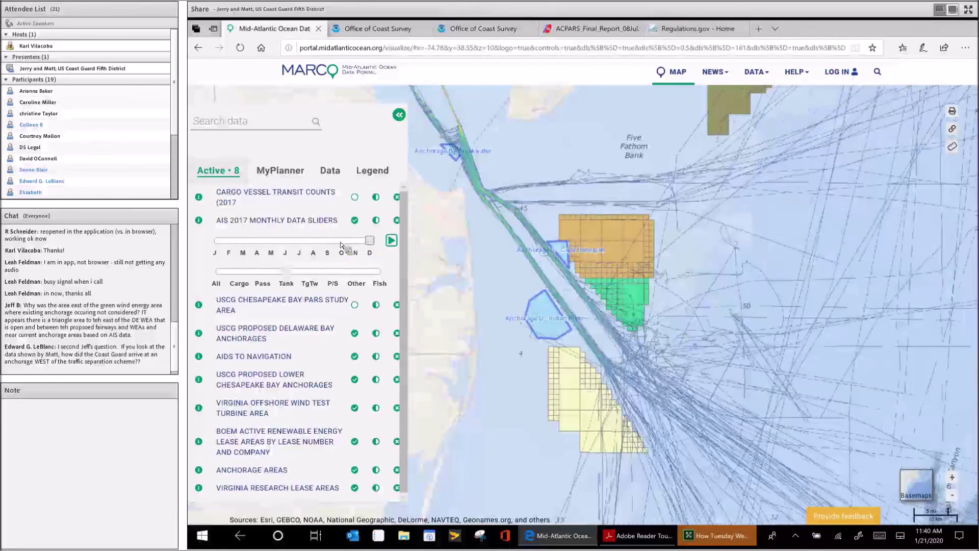
{"action": "left_click", "coordinate": [222, 245]}
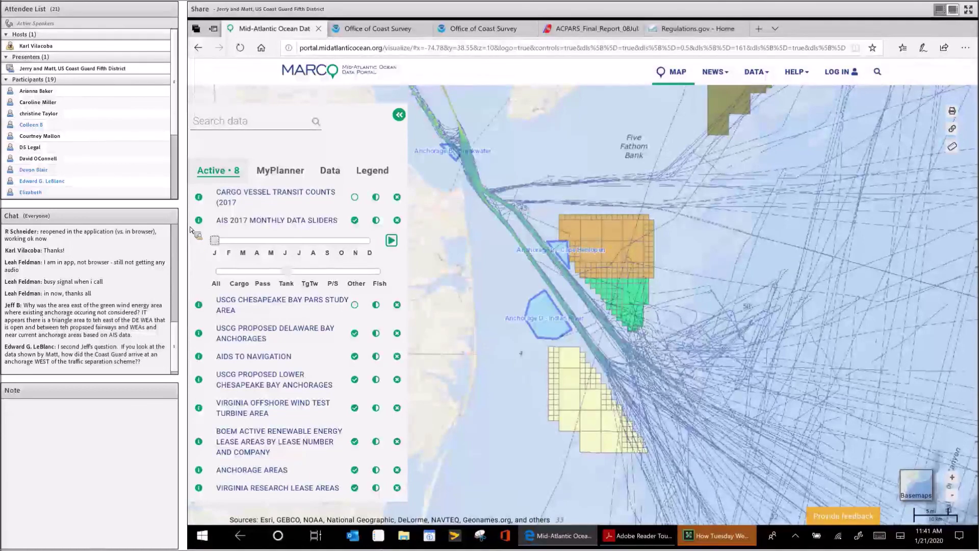
- Hide the AIS 2017 Monthly Data Sliders layer, and switch to the Coming soon slide in Adobe Reader
{"action": "left_click", "coordinate": [354, 220]}
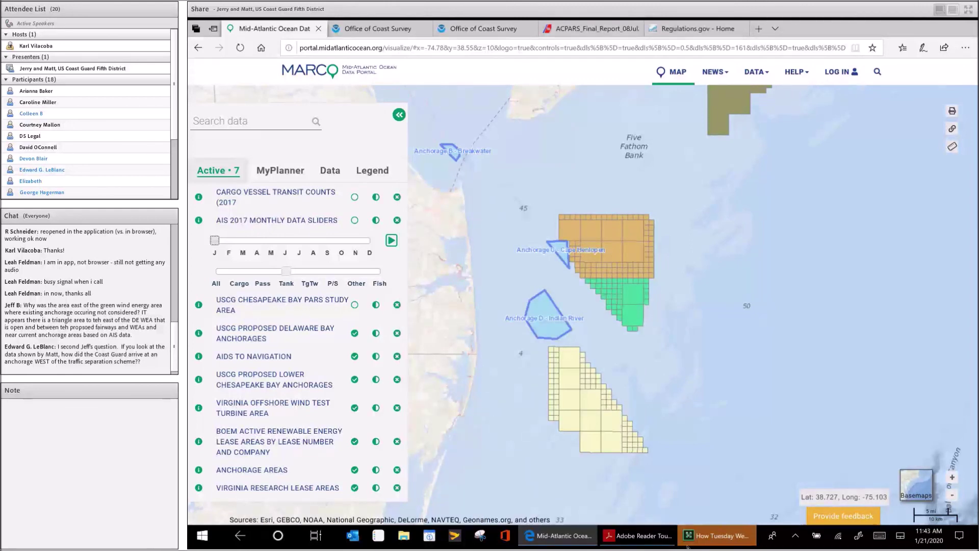
{"action": "left_click", "coordinate": [661, 535]}
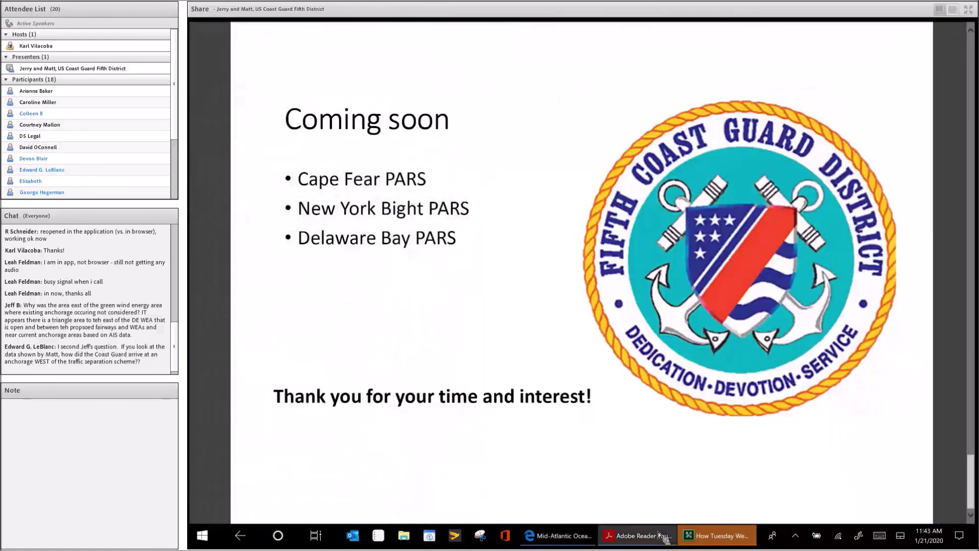